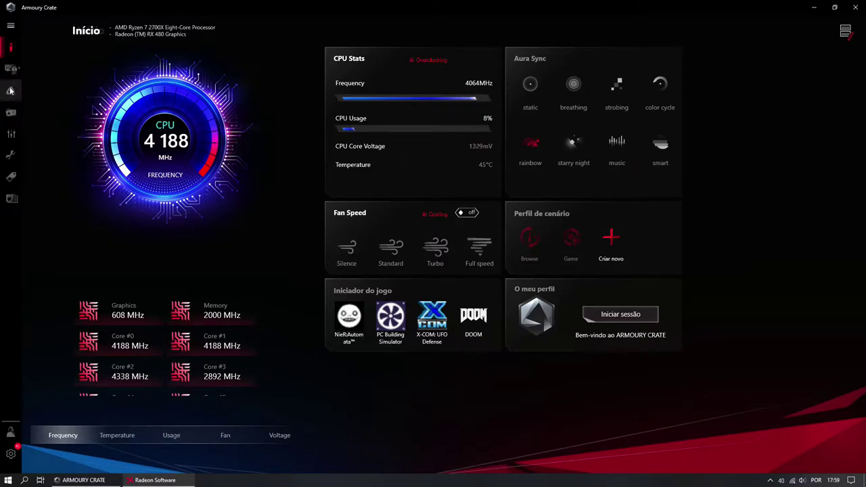
Try the starry night Aura Sync effect on the home dashboard and restore the rainbow effect
mouse_move(11, 68)
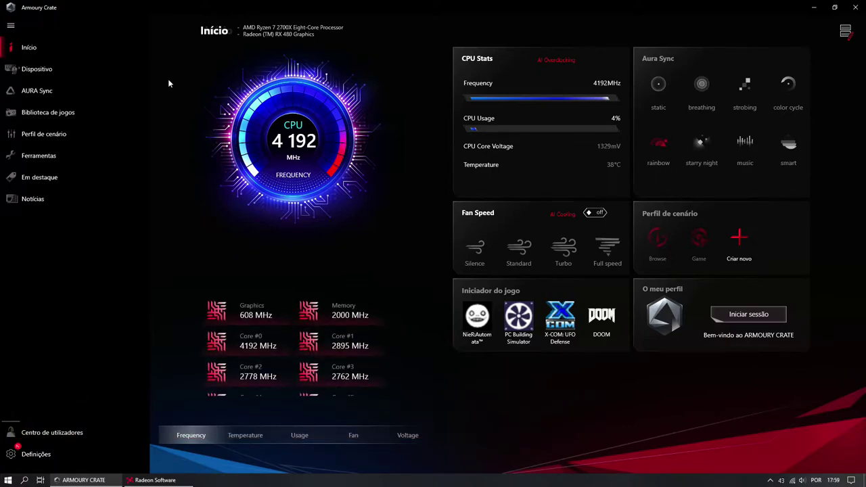
left_click(10, 27)
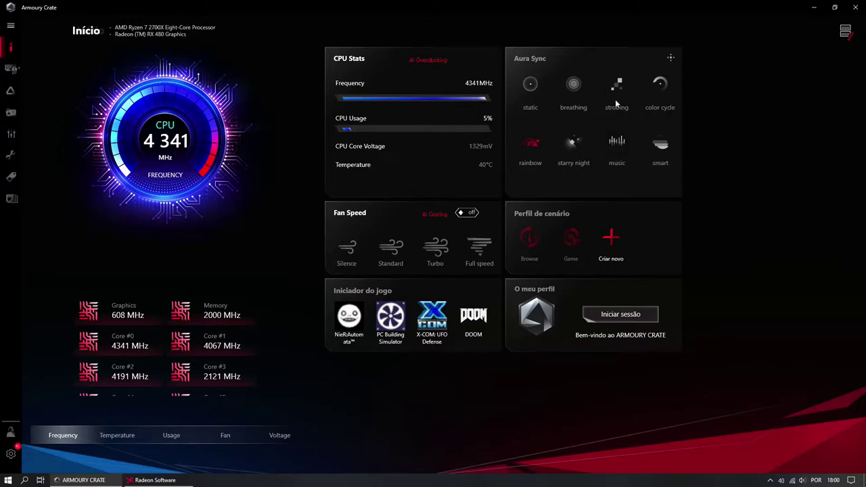
left_click(572, 150)
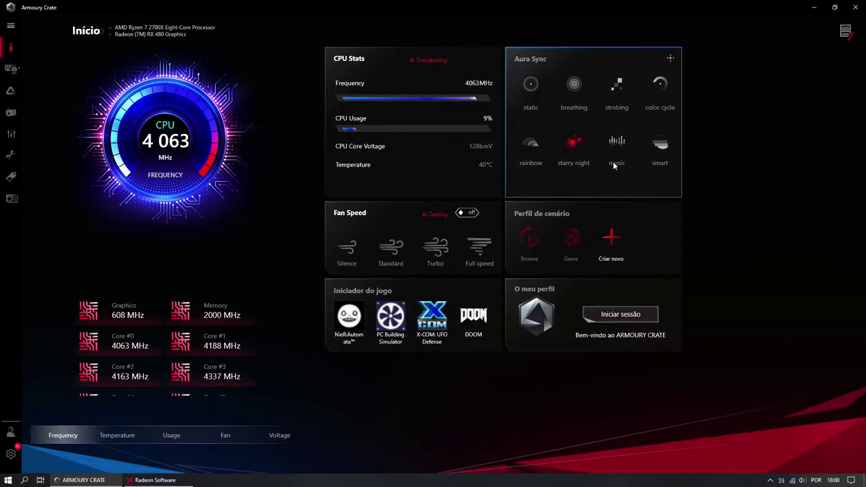
left_click(533, 144)
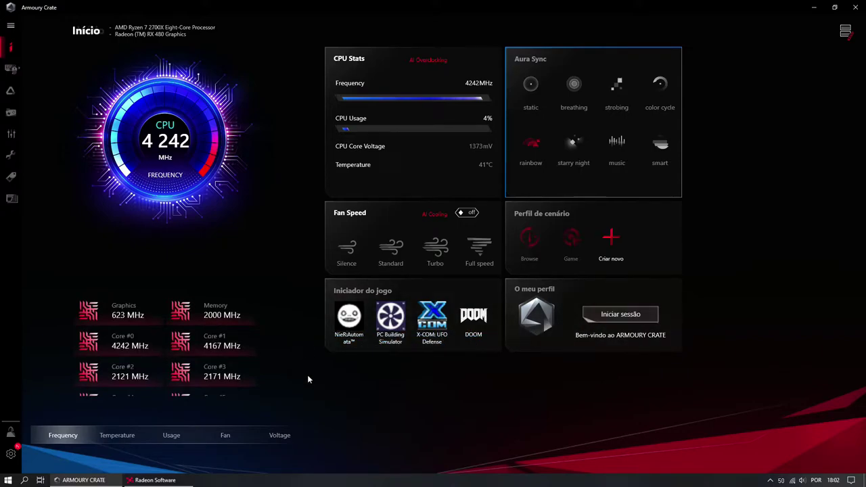
View the dashboard's temperature, usage, fan and voltage readings one after another
left_click(117, 435)
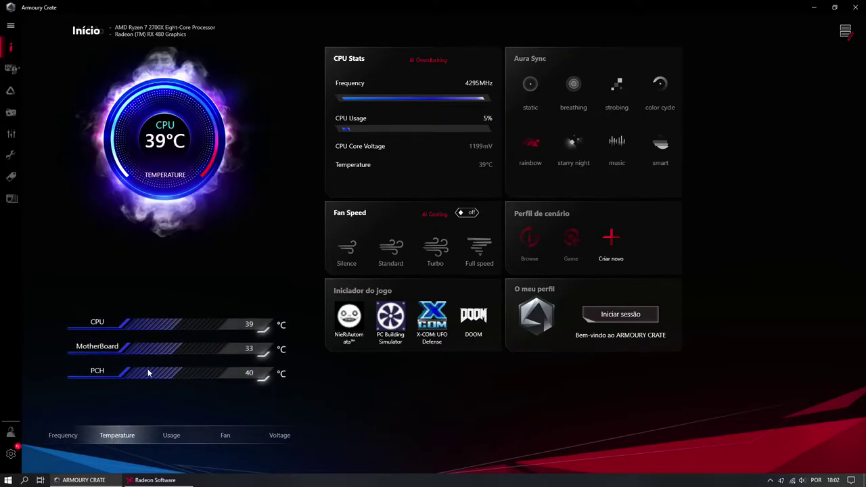
left_click(173, 436)
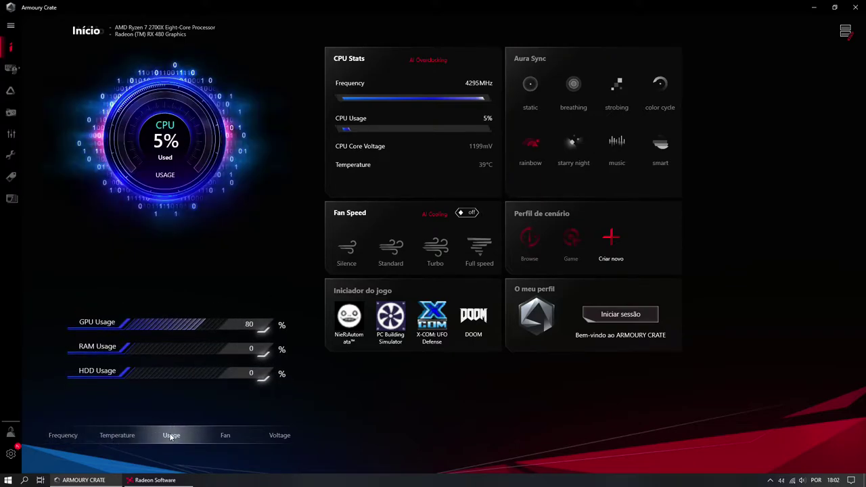
left_click(222, 437)
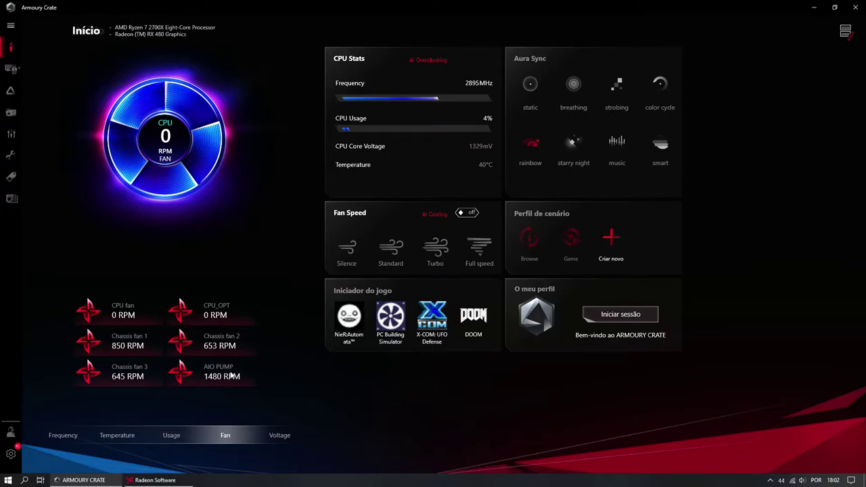
left_click(279, 437)
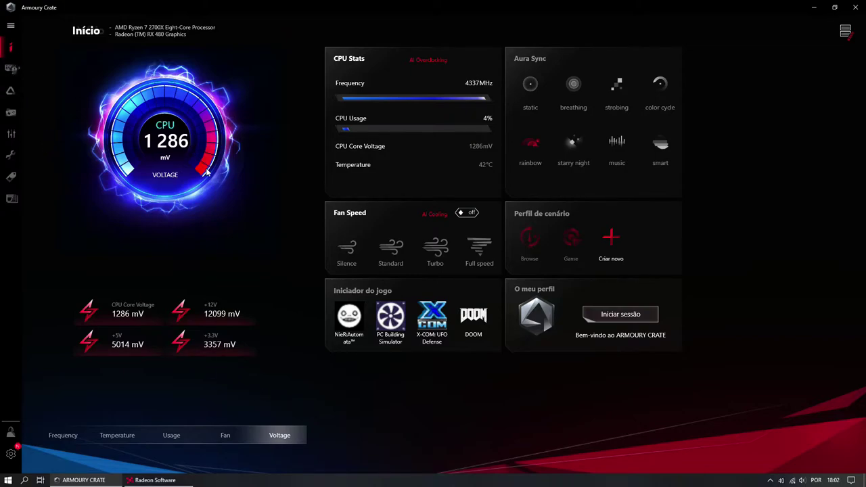
Open the ROG STRIX FLARE keyboard's key settings and view the functions assignable to the W key
left_click(10, 70)
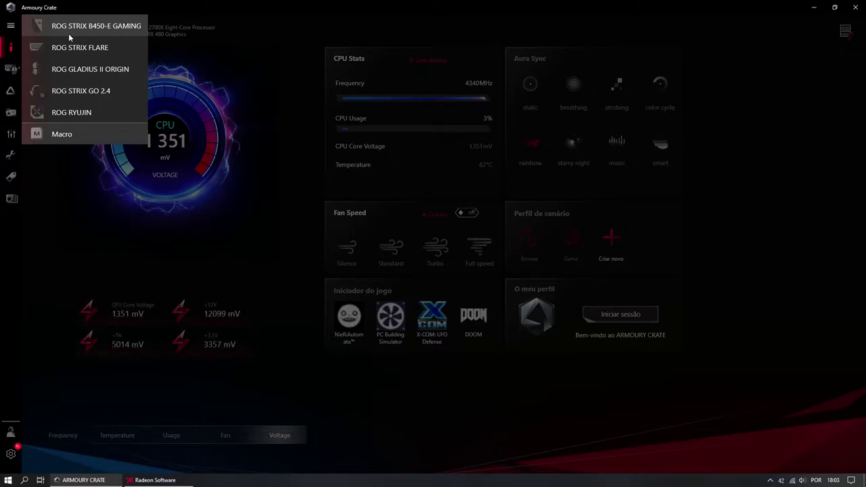
left_click(107, 52)
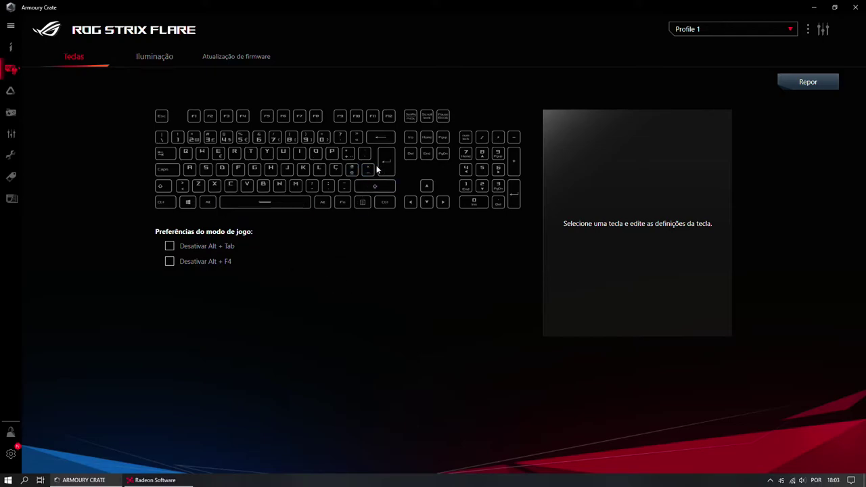
left_click(201, 156)
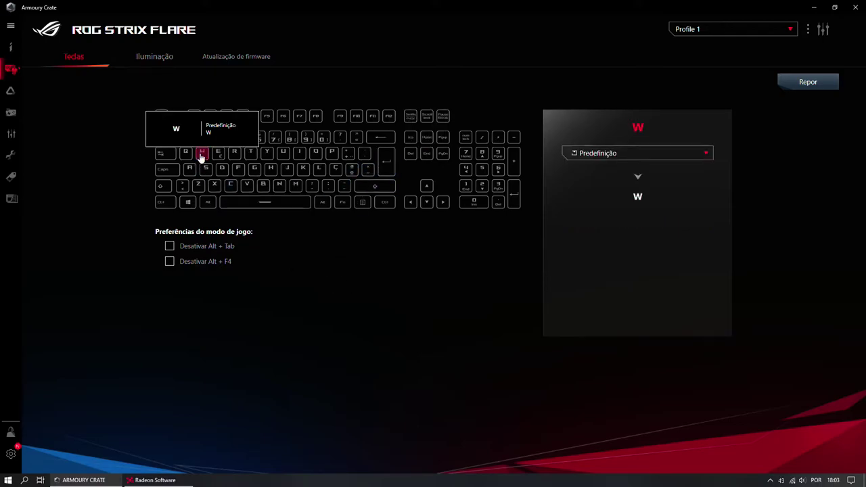
left_click(608, 161)
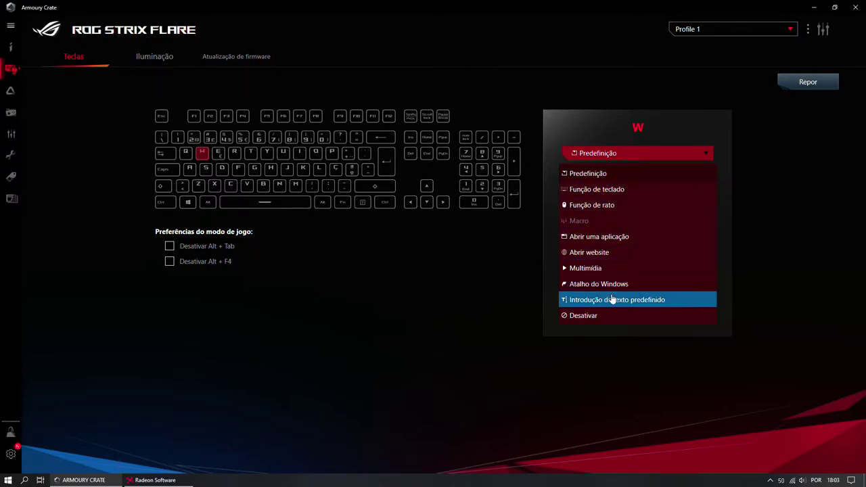
left_click(414, 326)
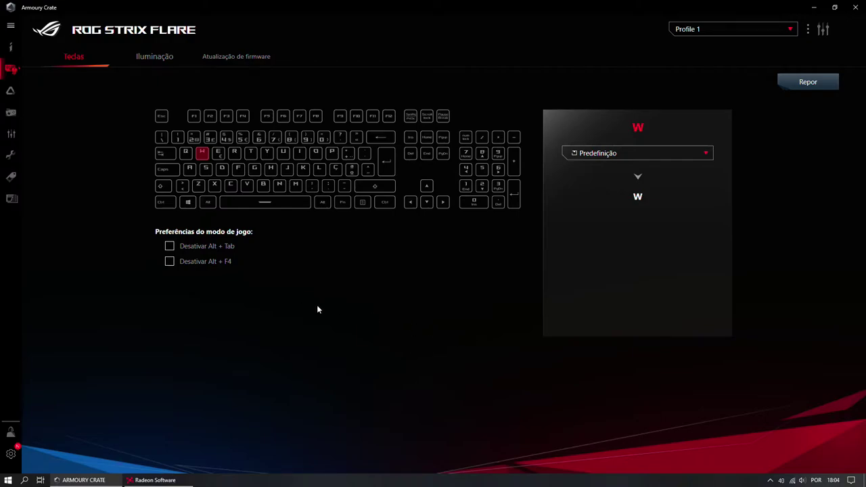
Examine the keyboard's lighting settings for the Arco-íris effect, including brightness, speed and direction
left_click(155, 59)
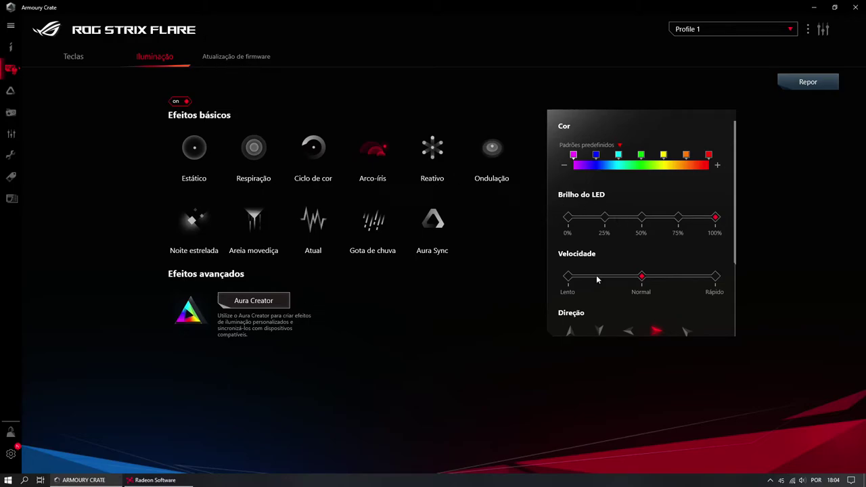
scroll(621, 272, "down", 2)
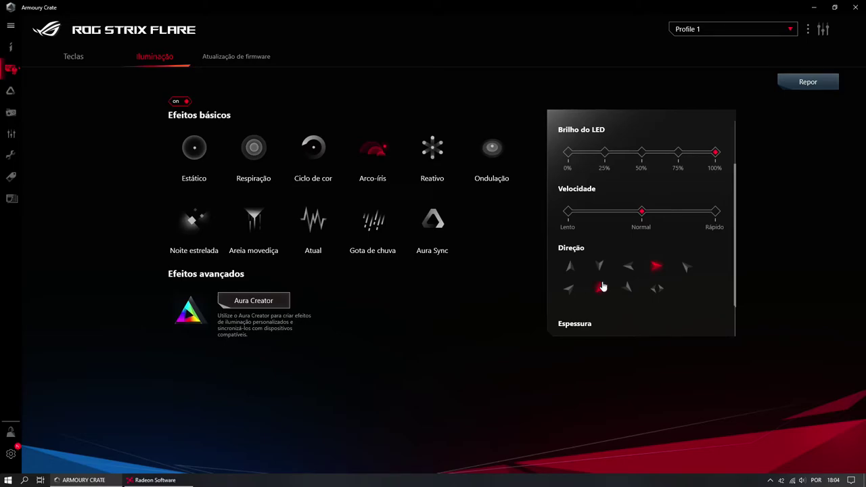
scroll(601, 284, "up", 2)
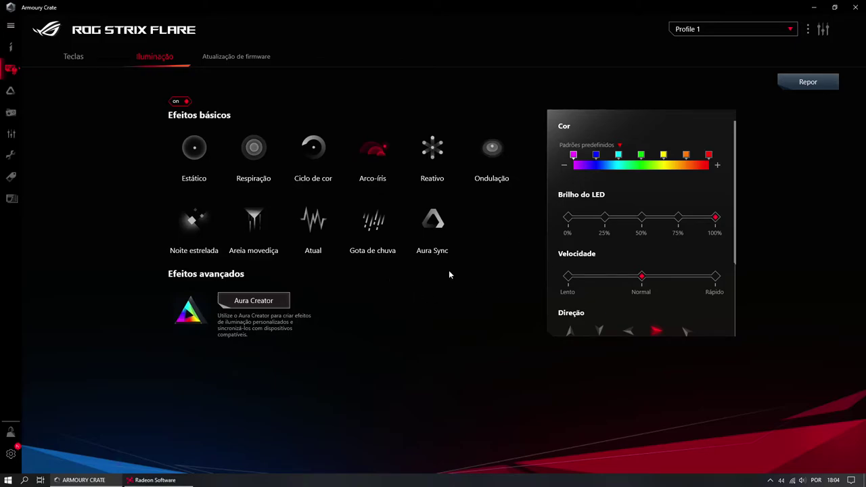
Try the Gota de chuva keyboard effect, look through its options and restore the Arco-íris effect
left_click(384, 221)
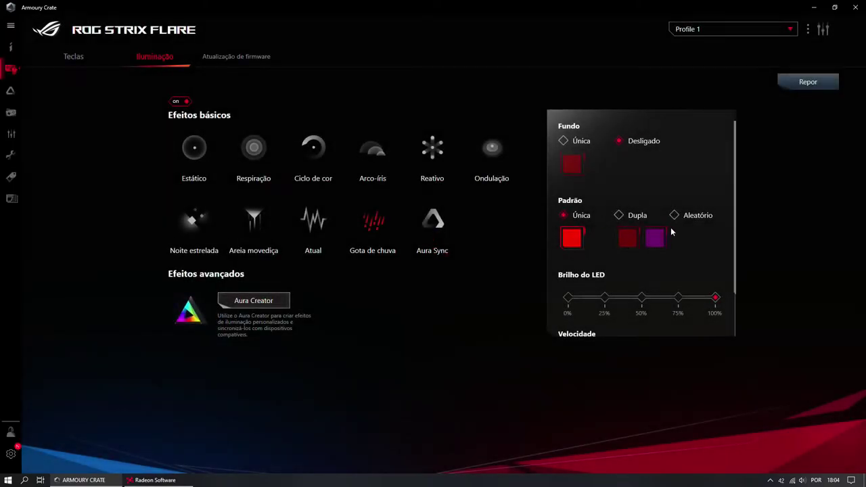
scroll(588, 165, "down", 1)
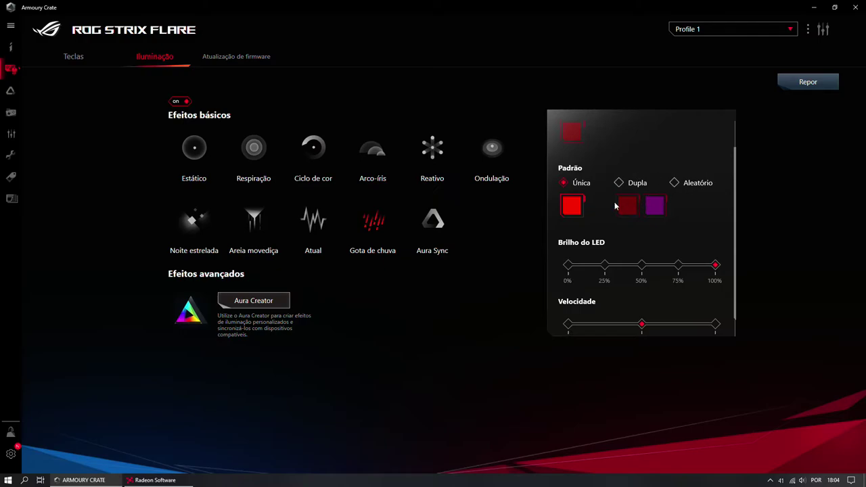
scroll(655, 252, "down", 1)
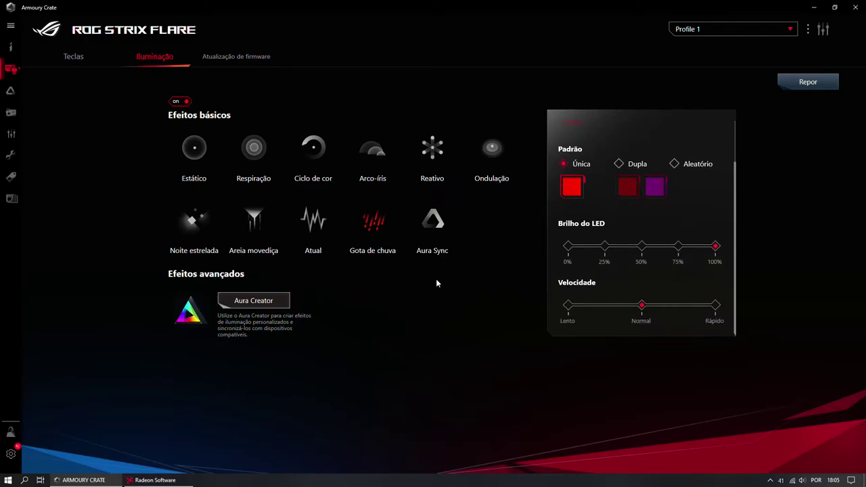
left_click(373, 150)
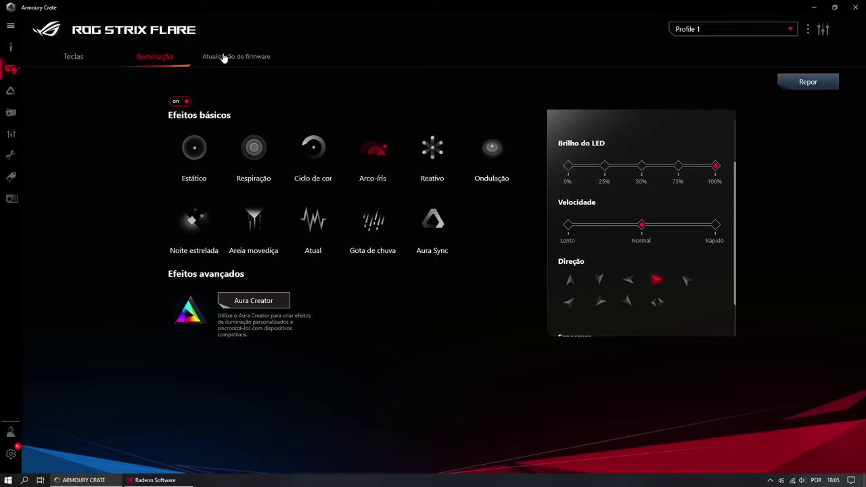
Open the ROG GLADIUS II ORIGIN mouse's button settings and view the functions assignable to the Avançar button
left_click(8, 71)
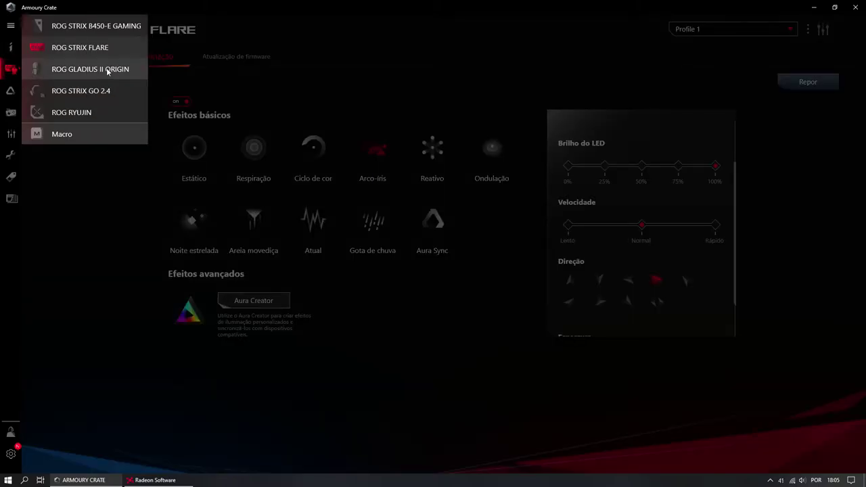
left_click(107, 70)
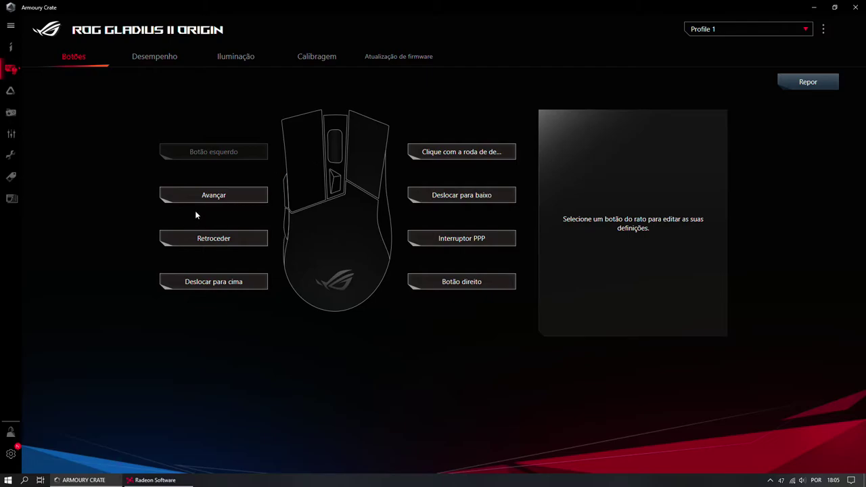
left_click(216, 199)
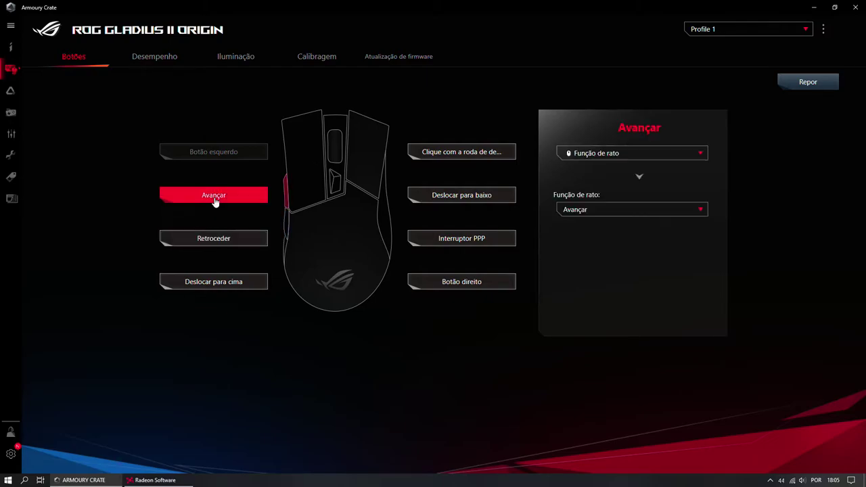
left_click(631, 156)
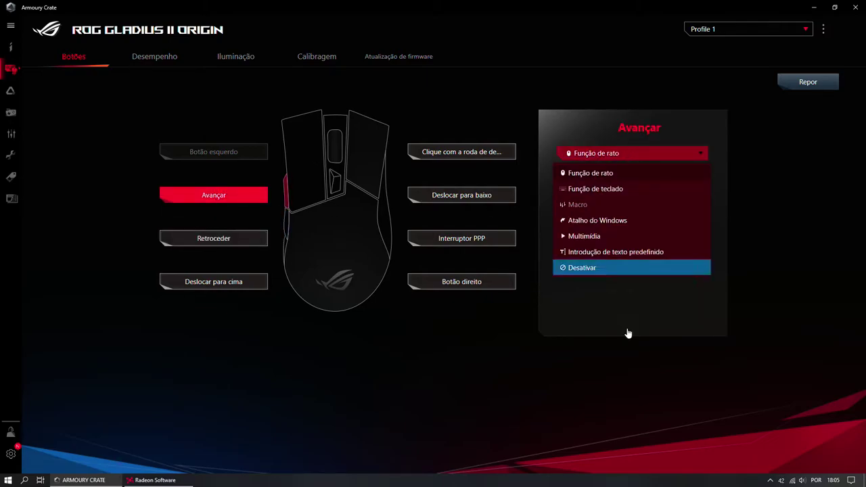
left_click(390, 392)
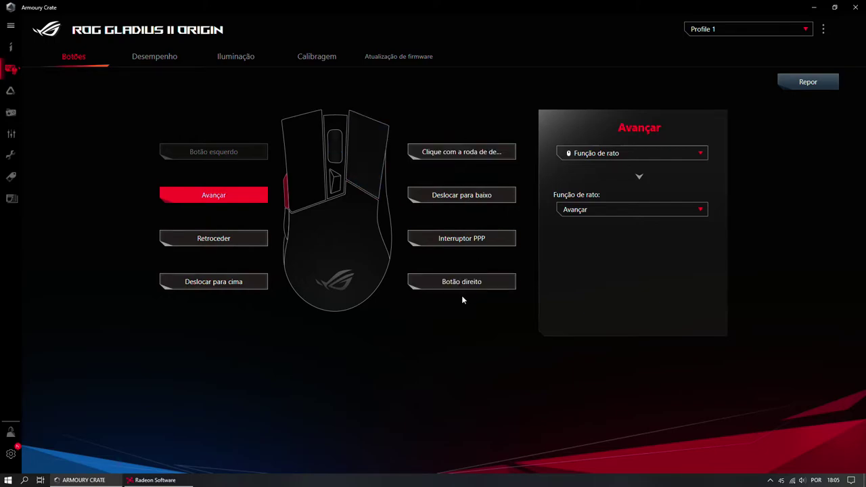
View the functions assignable to the mouse's Interruptor PPP button without changing its assignment
left_click(458, 243)
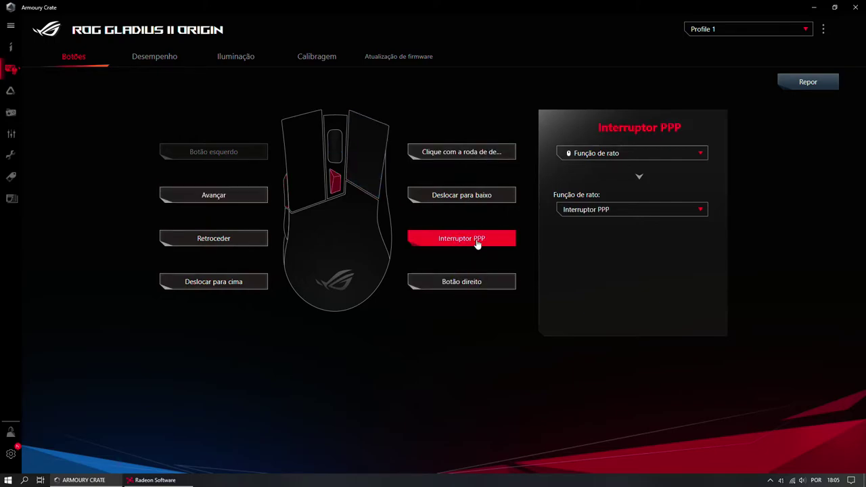
left_click(599, 153)
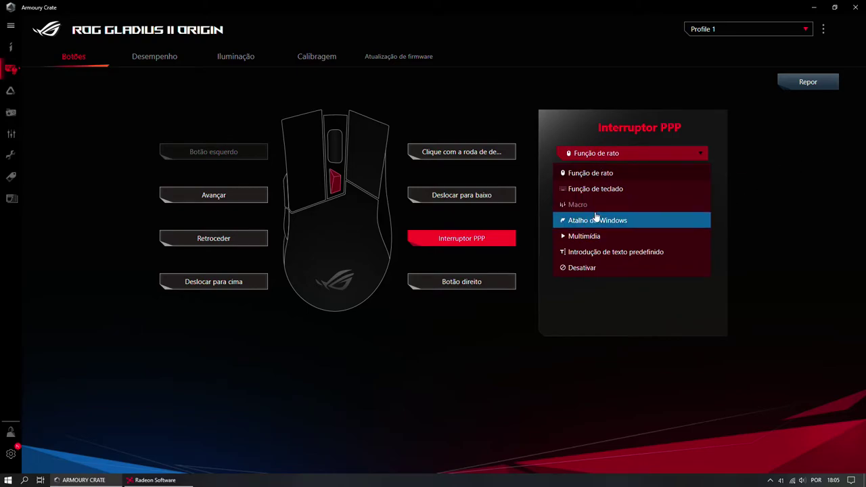
left_click(576, 302)
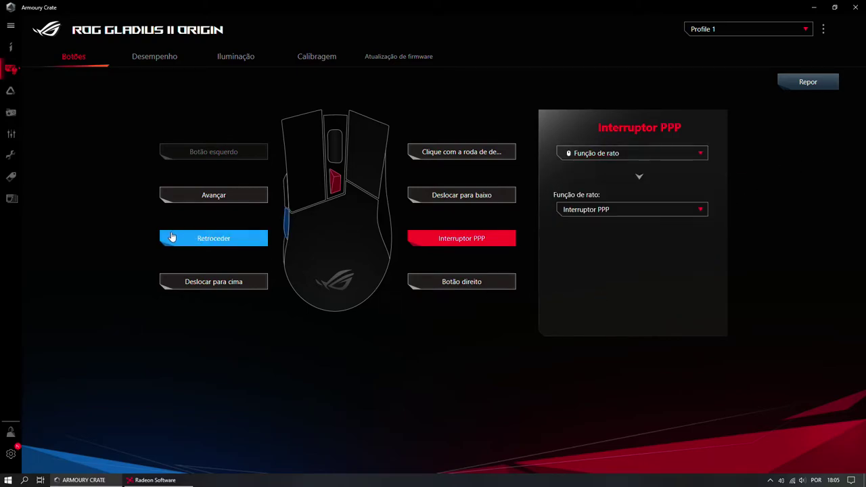
Examine the mouse's performance settings and its list of available profiles
left_click(155, 57)
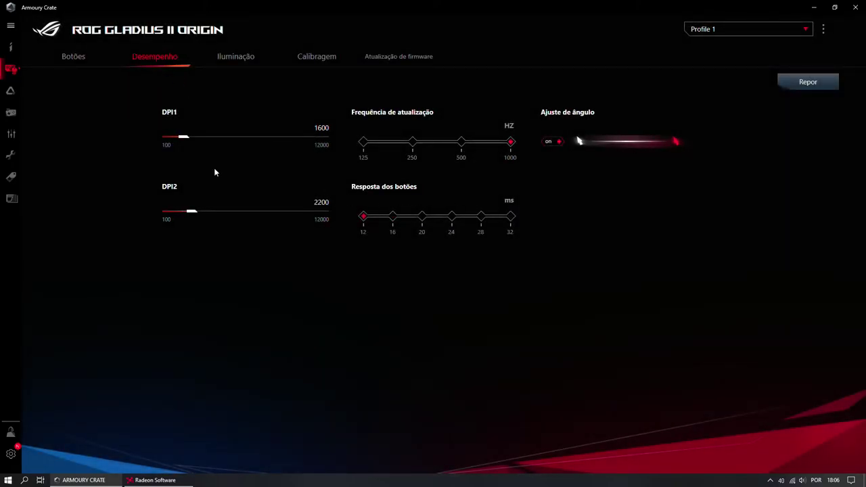
left_click(705, 38)
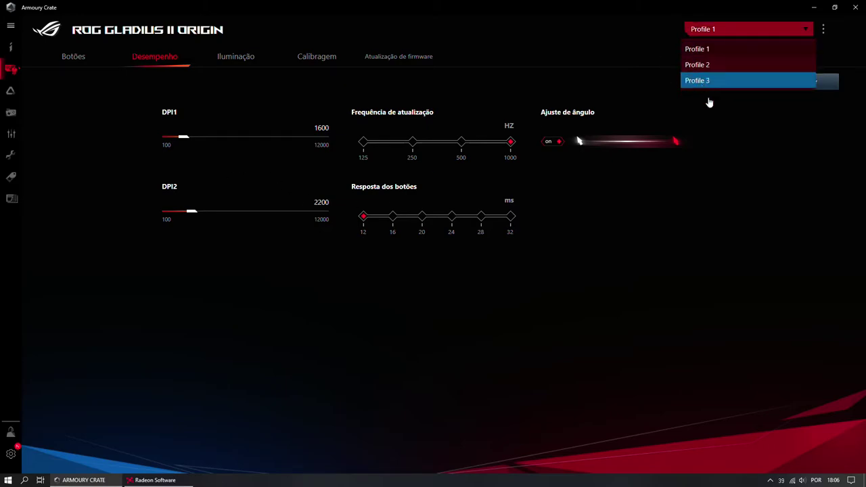
left_click(663, 101)
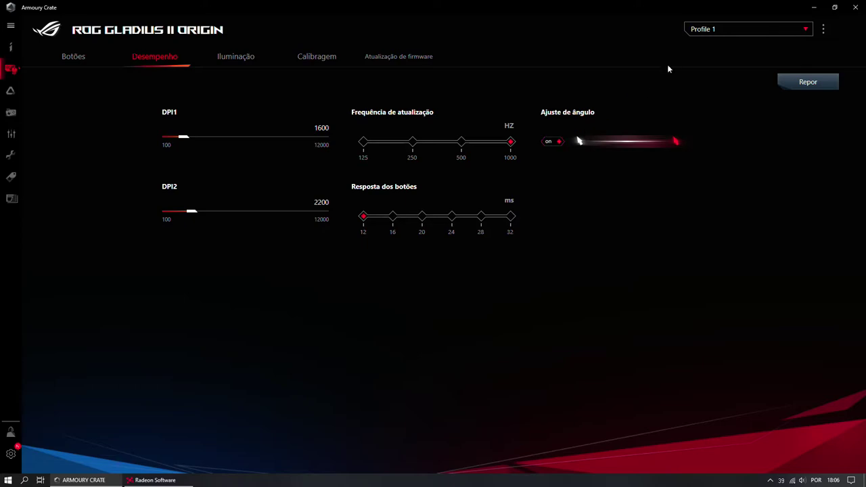
Switch the mouse to Profile 2 to compare its performance settings and return to Profile 1
left_click(697, 31)
left_click(701, 71)
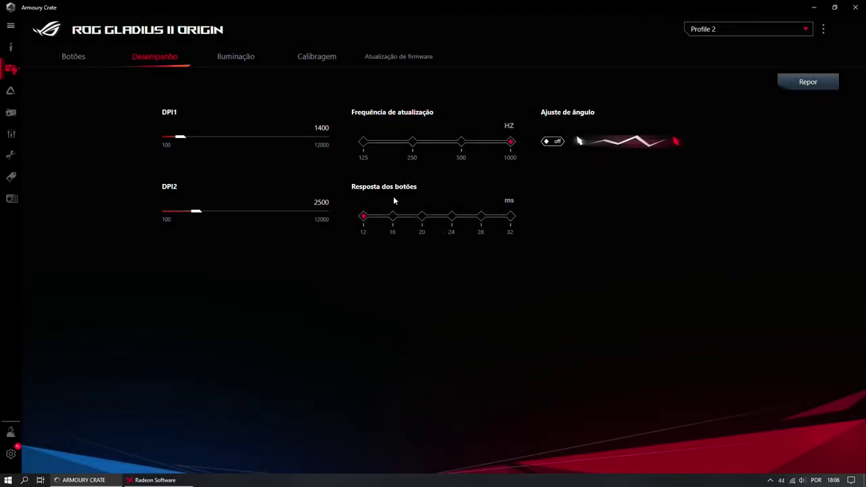
left_click(702, 31)
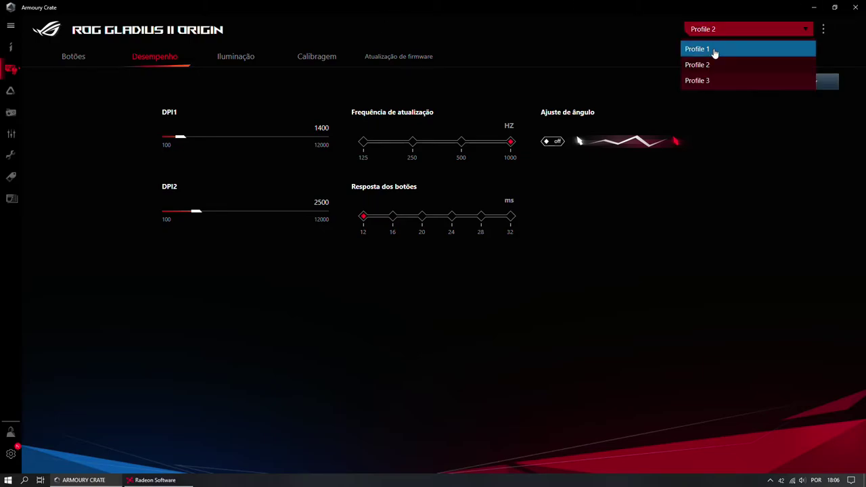
left_click(715, 50)
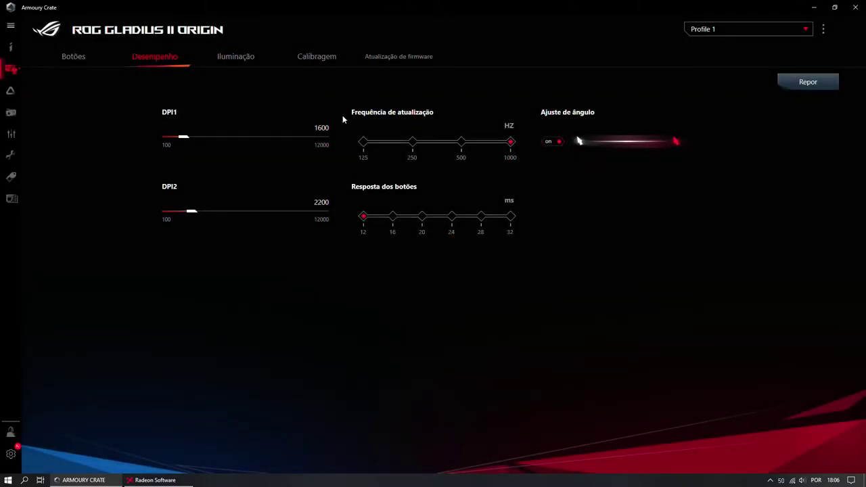
Examine the mouse's Iluminação effects and the predefined surfaces in its Calibragem settings
left_click(245, 60)
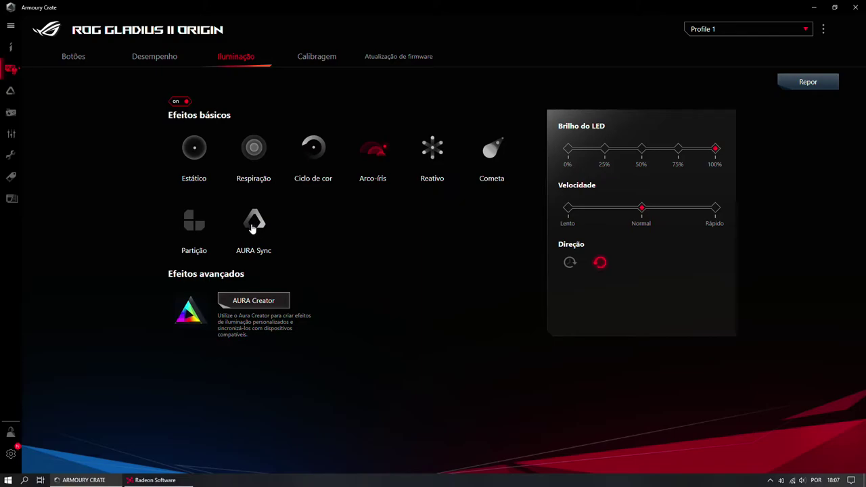
left_click(311, 63)
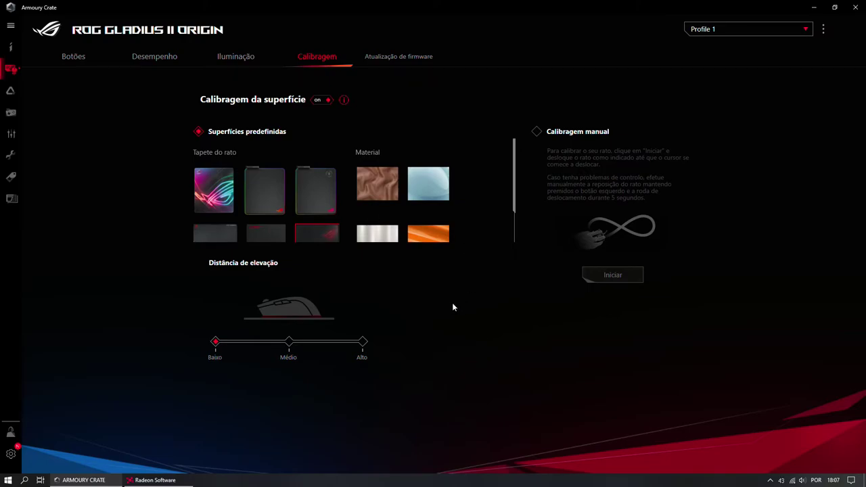
scroll(284, 200, "down", 1)
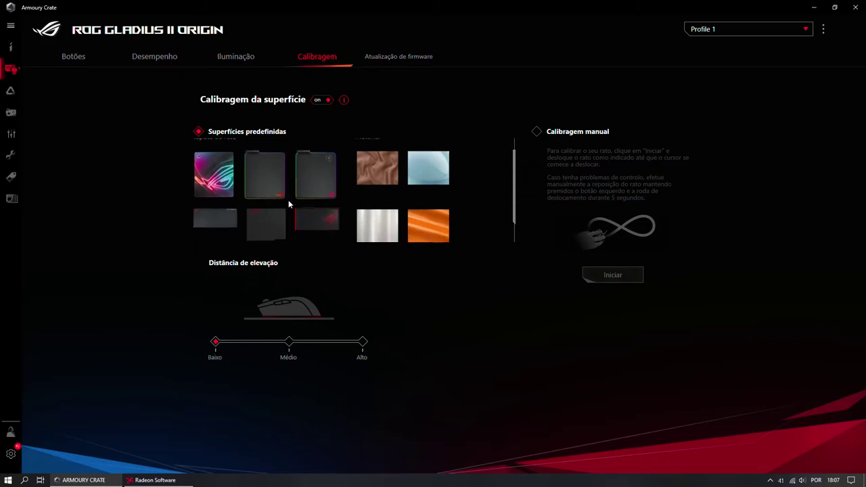
scroll(271, 196, "up", 1)
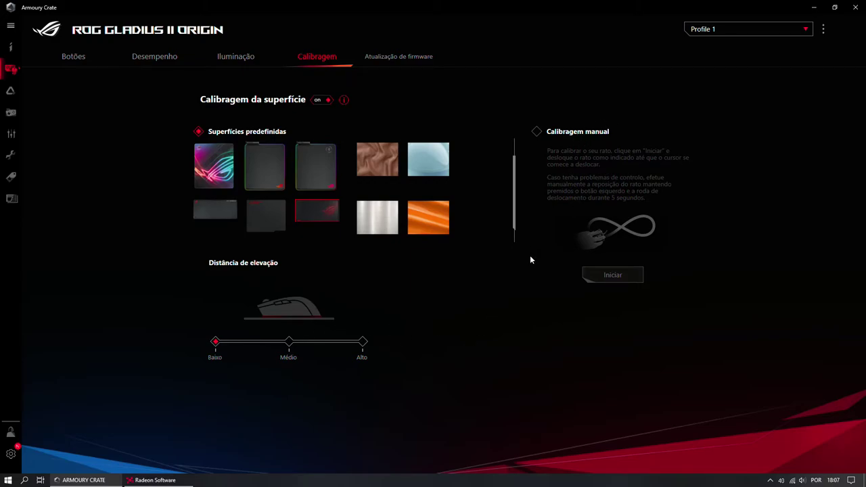
scroll(478, 204, "up", 1)
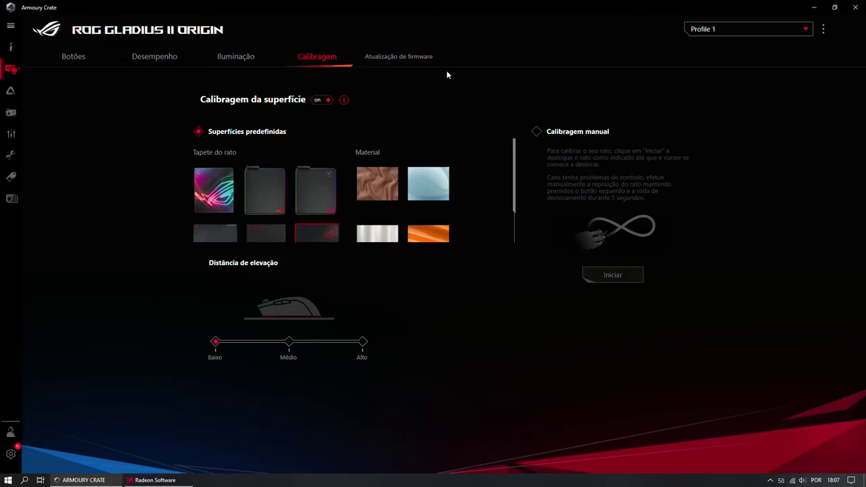
Open the ROG STRIX GO 2.4 headset's audio settings and examine its sound optimization presets, equalizer, compressor and microphone options
left_click(8, 71)
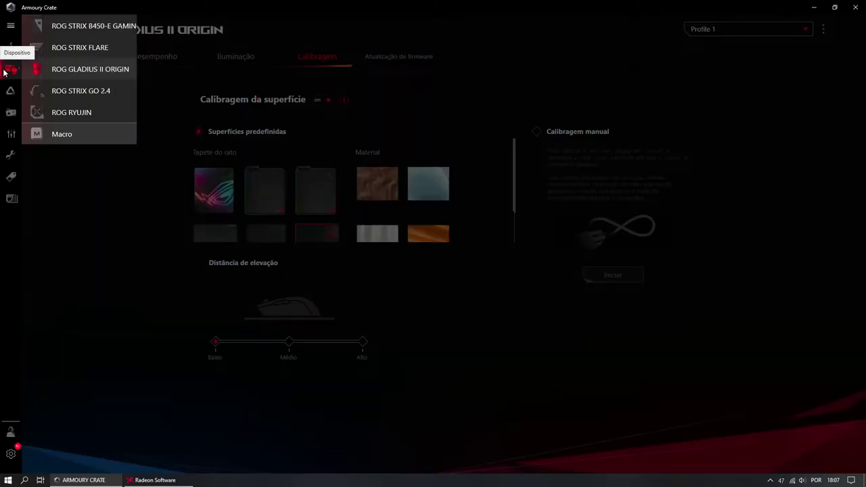
left_click(65, 91)
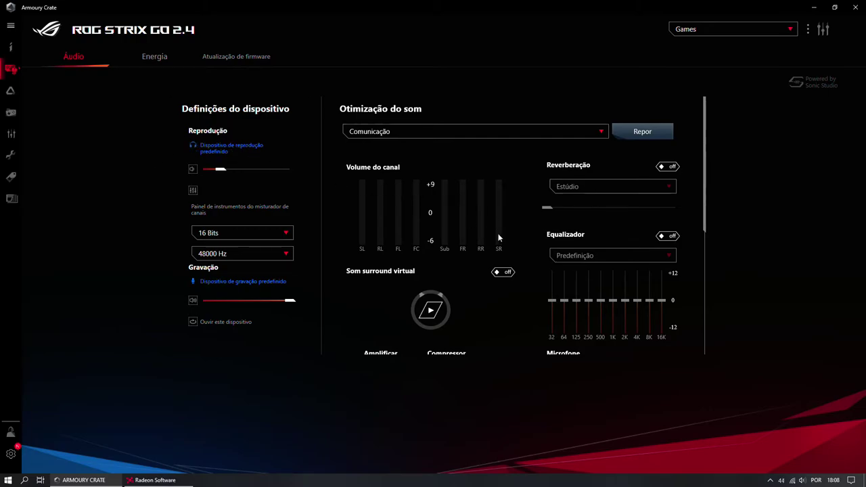
left_click(472, 139)
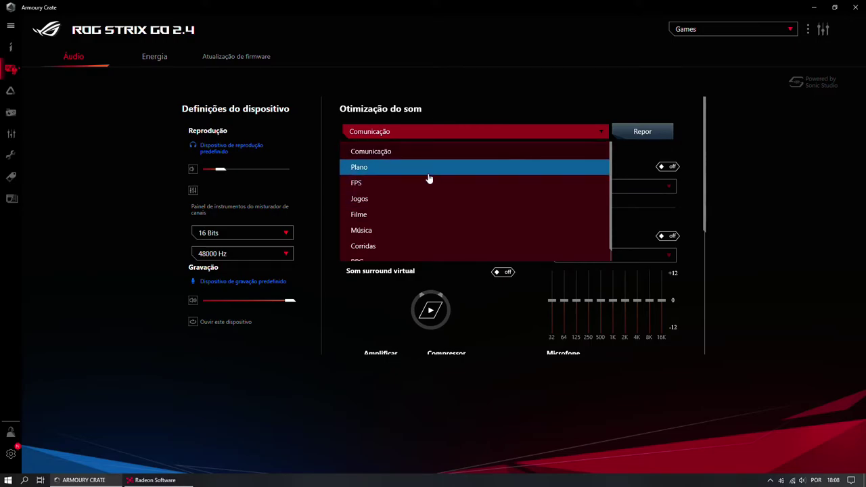
left_click(437, 81)
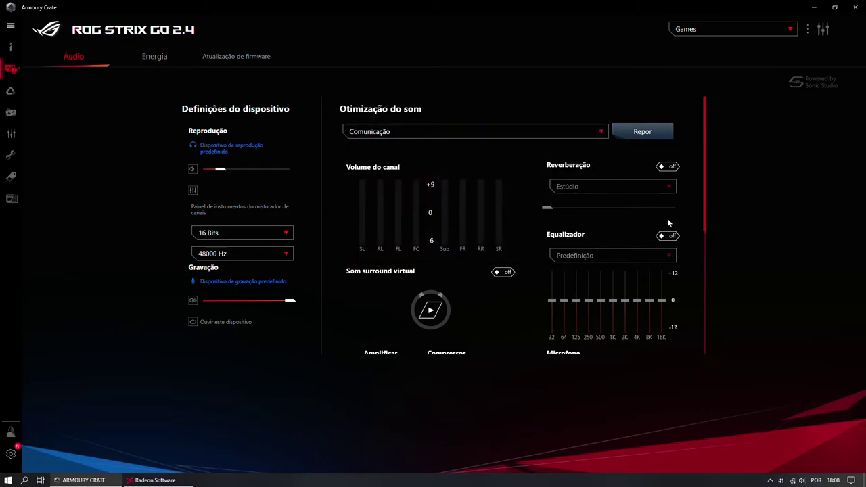
scroll(562, 257, "down", 3)
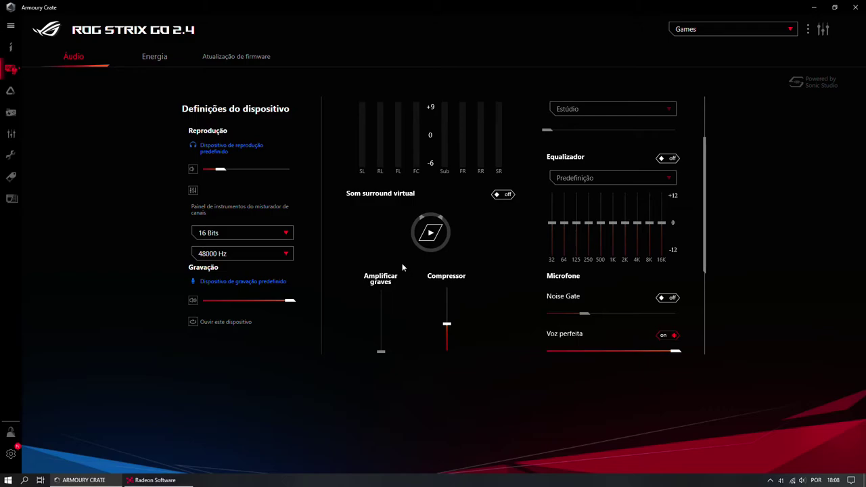
scroll(510, 276, "down", 2)
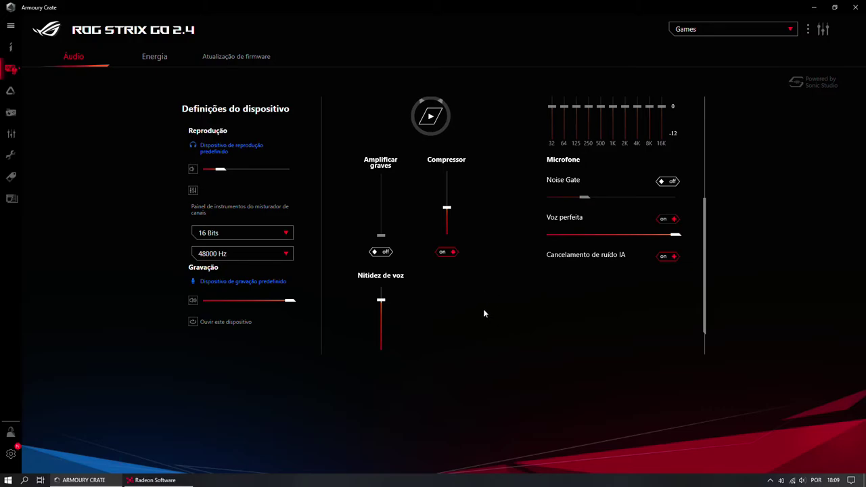
scroll(493, 323, "up", 5)
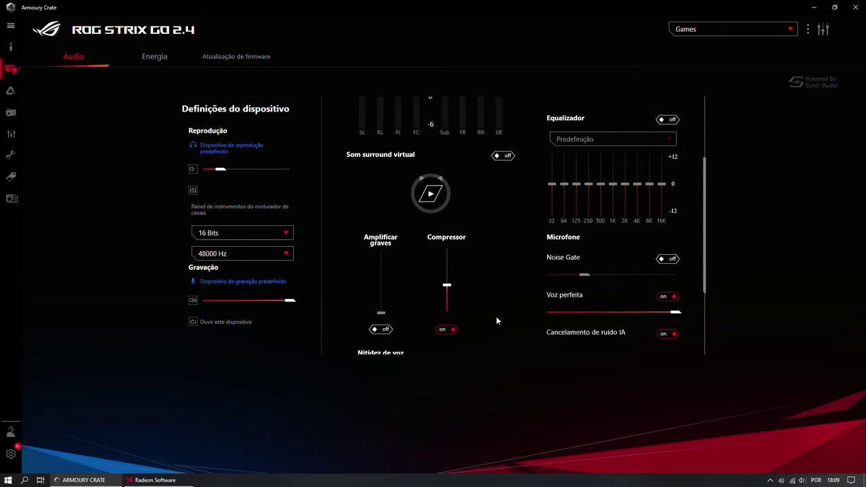
View the headset's Energia settings and the list of profiles available for it
left_click(155, 58)
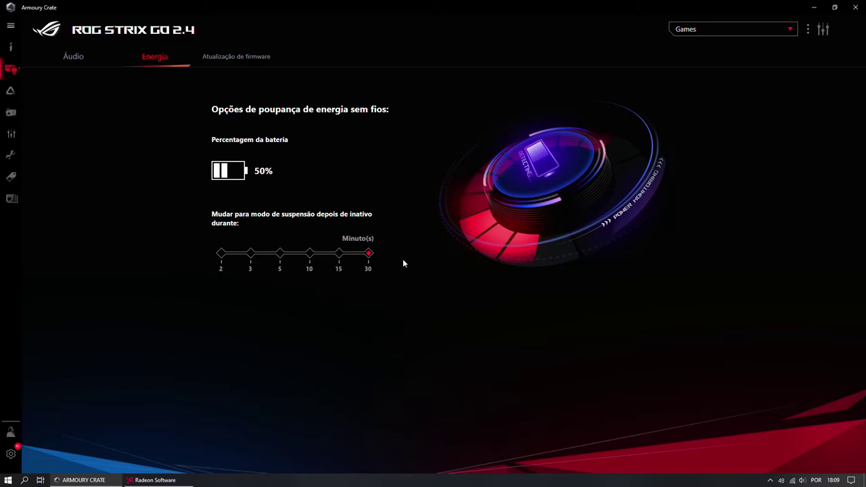
left_click(73, 59)
left_click(722, 29)
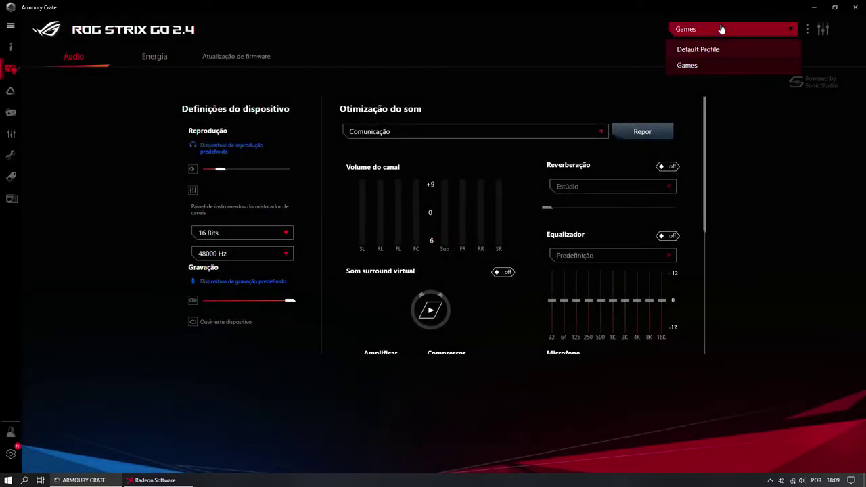
left_click(575, 42)
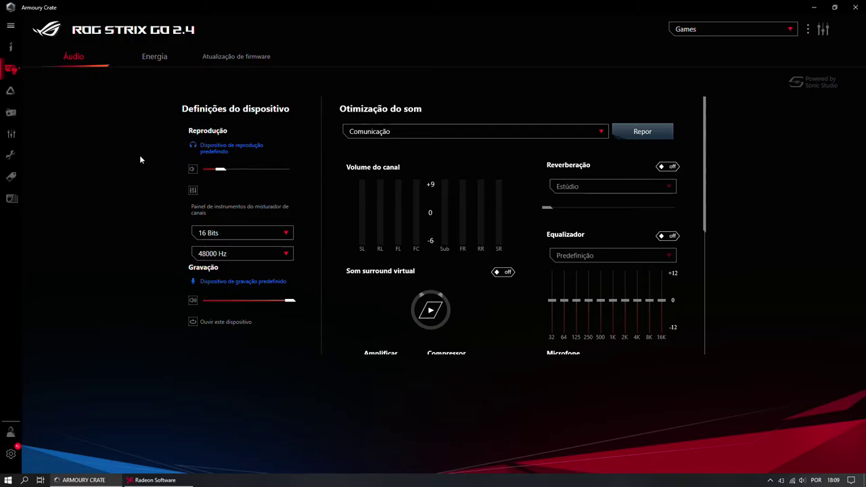
Open the ROG RYUJIN cooler's OLED hardware monitor mode and view the sensor categories offered for slot 3
left_click(11, 69)
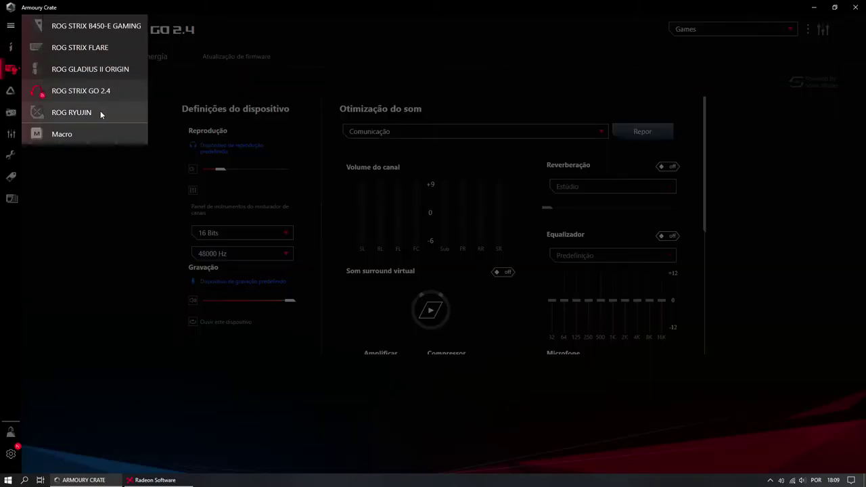
left_click(99, 113)
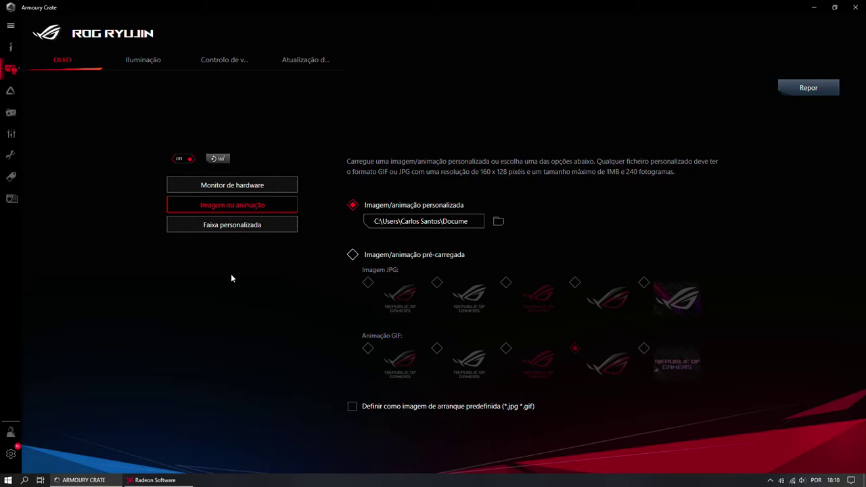
left_click(220, 187)
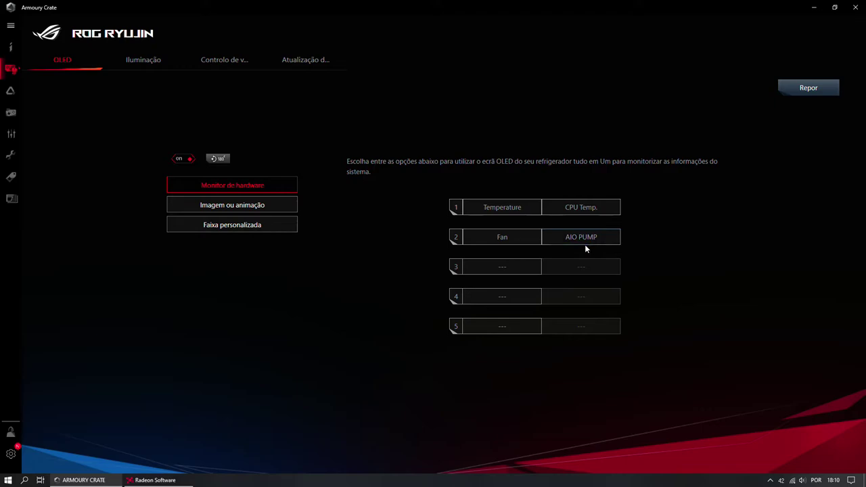
left_click(513, 270)
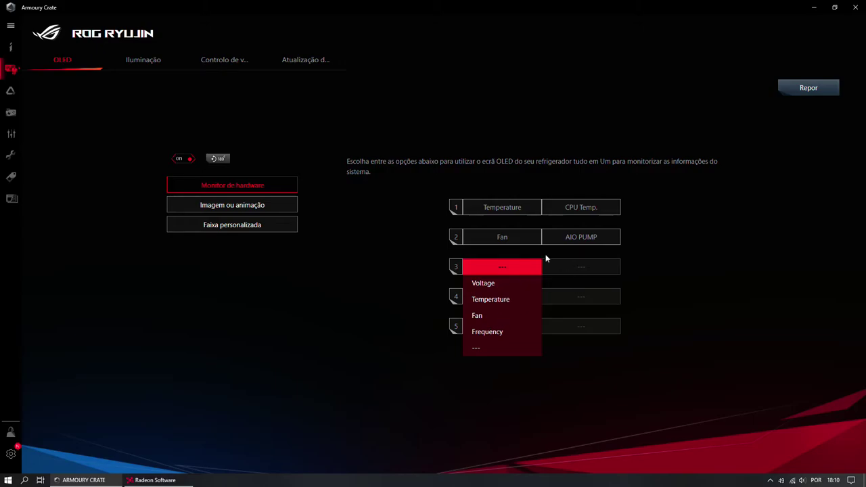
left_click(349, 282)
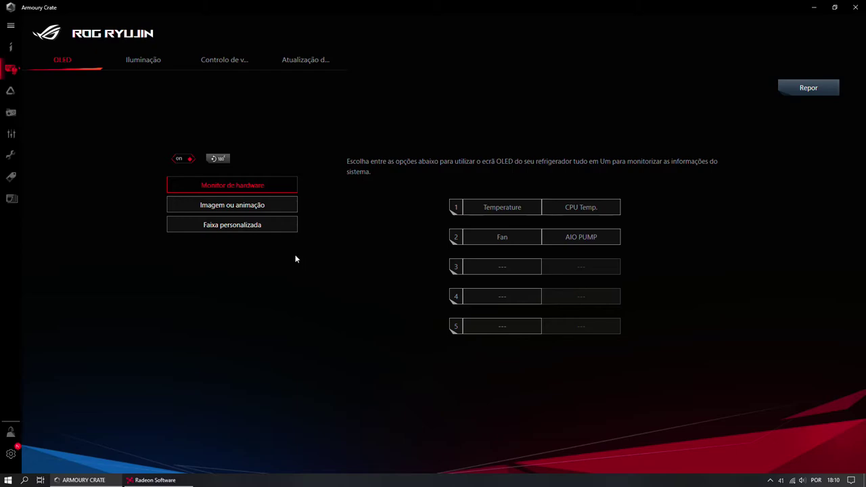
Try out custom text in the OLED display's Faixa personalizada, clear it, and return to Imagem ou animação mode
left_click(230, 227)
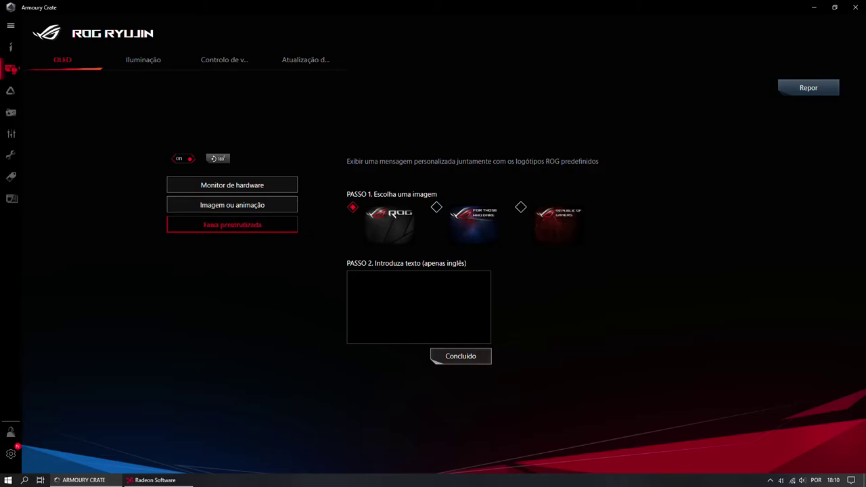
type("My Audience")
key("BackSpace")
key("BackSpace")
key("BackSpace")
key("BackSpace")
key("BackSpace")
key("BackSpace")
key("BackSpace")
key("BackSpace")
key("BackSpace")
key("BackSpace")
key("BackSpace")
type("is greatr")
key("BackSpace")
key("ctrl+a")
key("BackSpace")
left_click(242, 205)
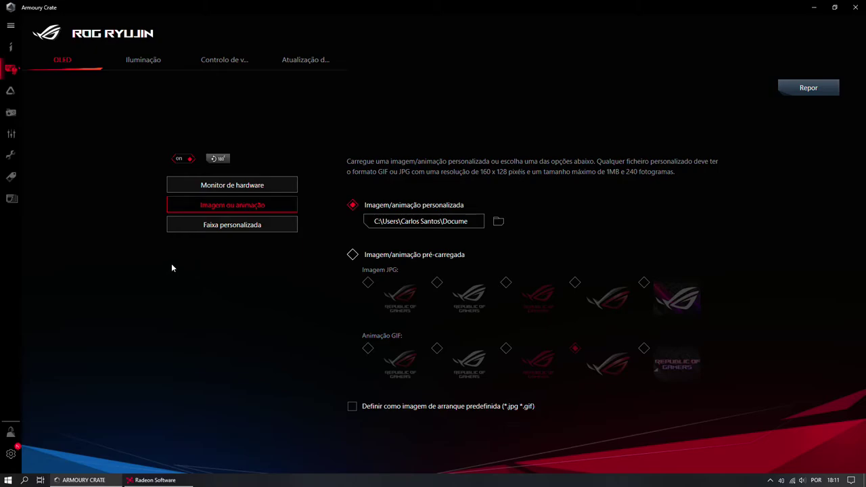
View the cooler's lighting effects and compare its Silencioso, Padrão, Velocidade total and UltraQuiet fan profiles, returning to NormalQuiet
left_click(150, 62)
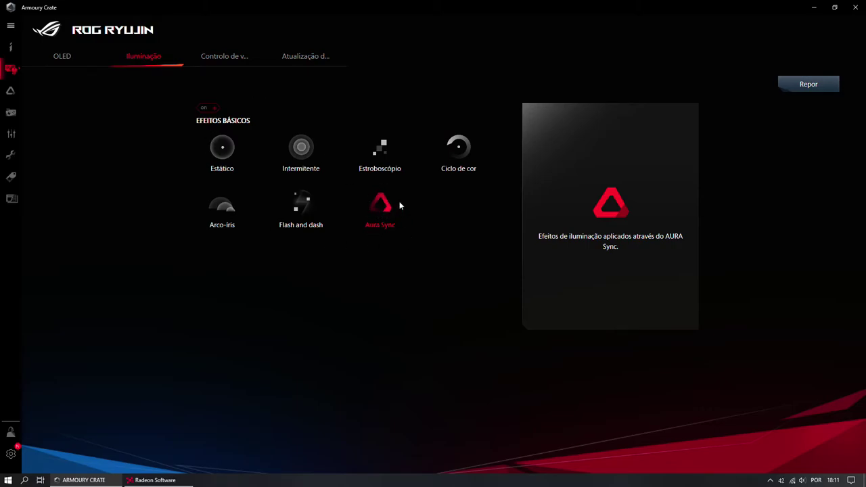
left_click(210, 60)
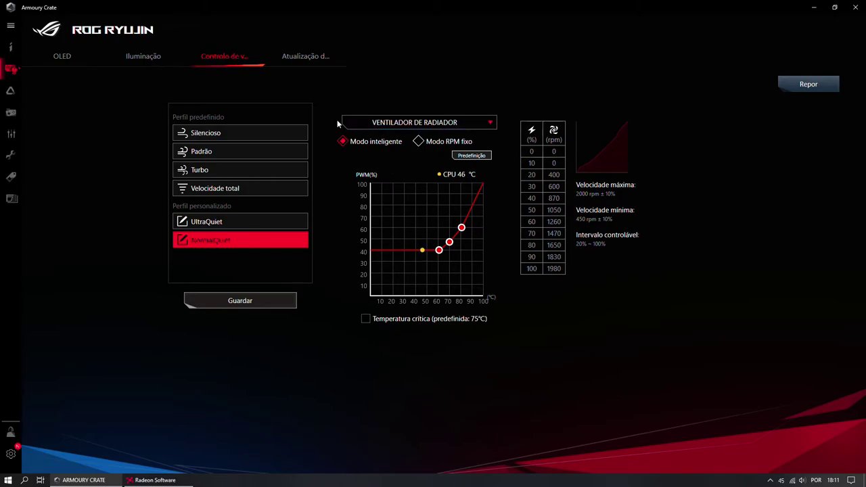
left_click(203, 138)
left_click(202, 136)
left_click(222, 152)
left_click(249, 188)
left_click(210, 222)
left_click(219, 241)
left_click(218, 224)
left_click(220, 241)
View the fan curve of MICRO VENTILADOR INCORPORADO and return to the VENTILADOR DE RADIADOR curve
left_click(370, 124)
left_click(381, 156)
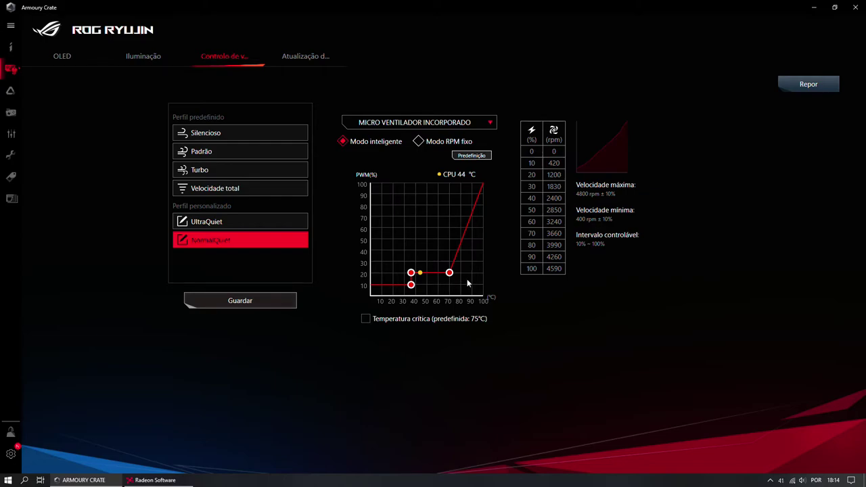
left_click(394, 125)
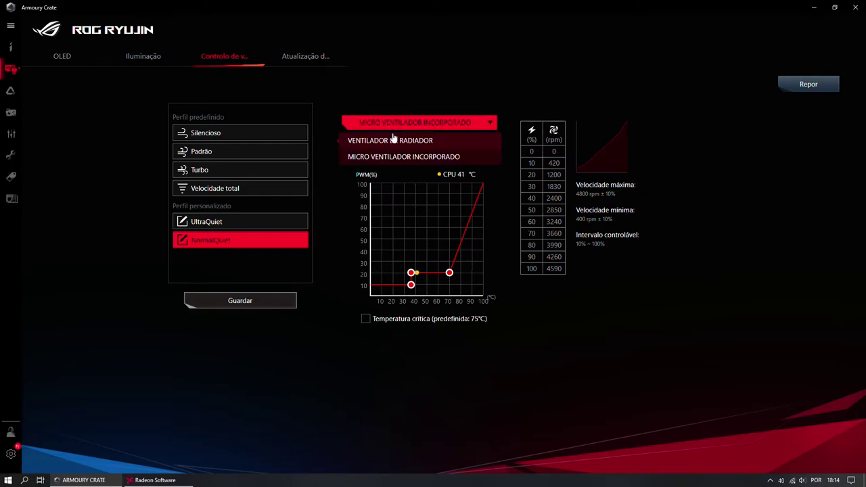
left_click(392, 140)
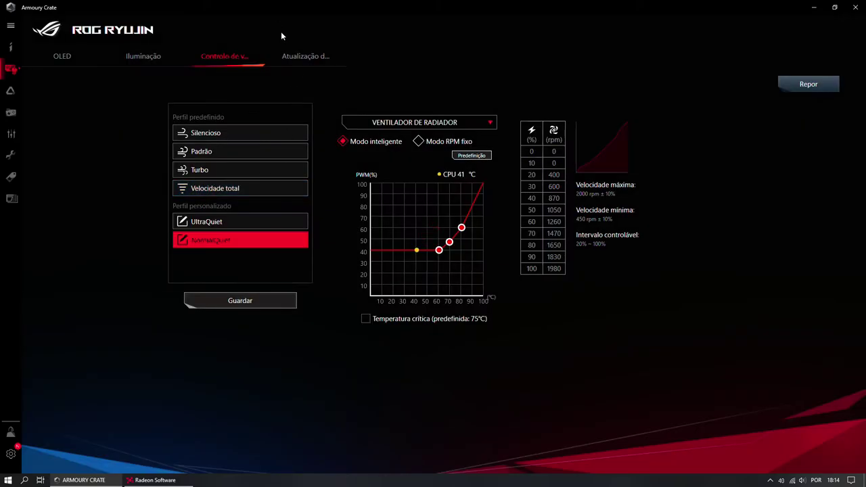
Set the AURA Sync effect for the synchronized devices to Smart and view its CPU and GPU trigger options
left_click(11, 92)
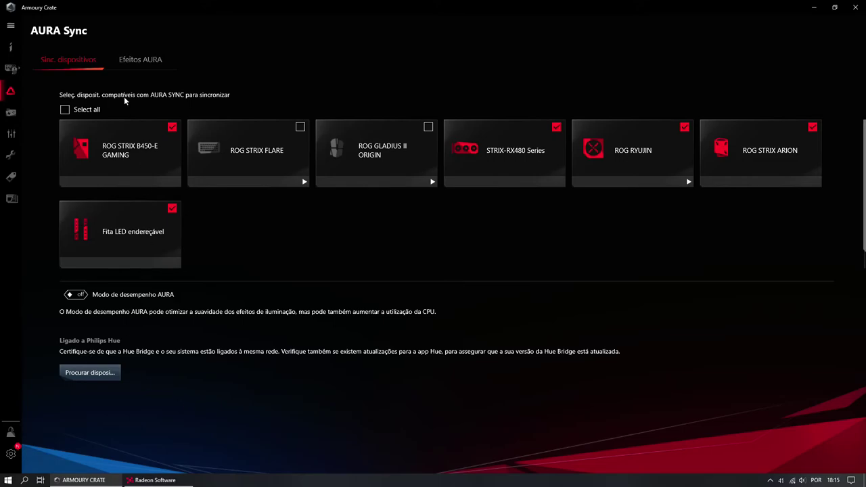
left_click(144, 59)
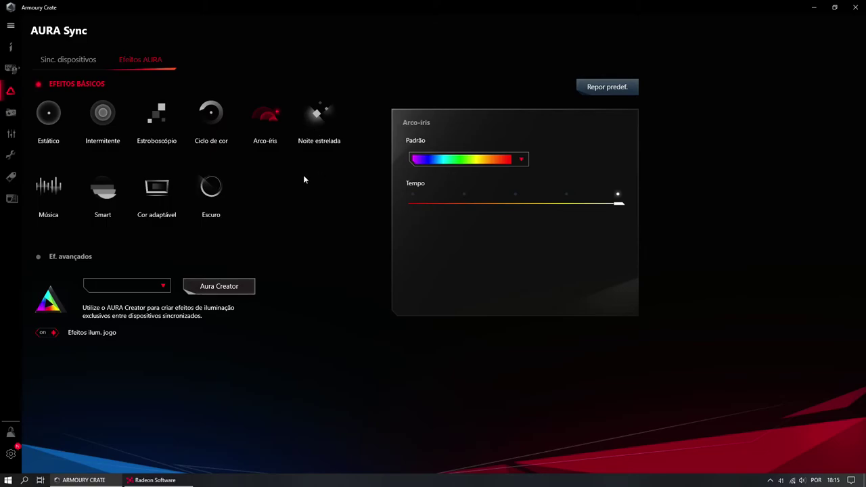
left_click(106, 199)
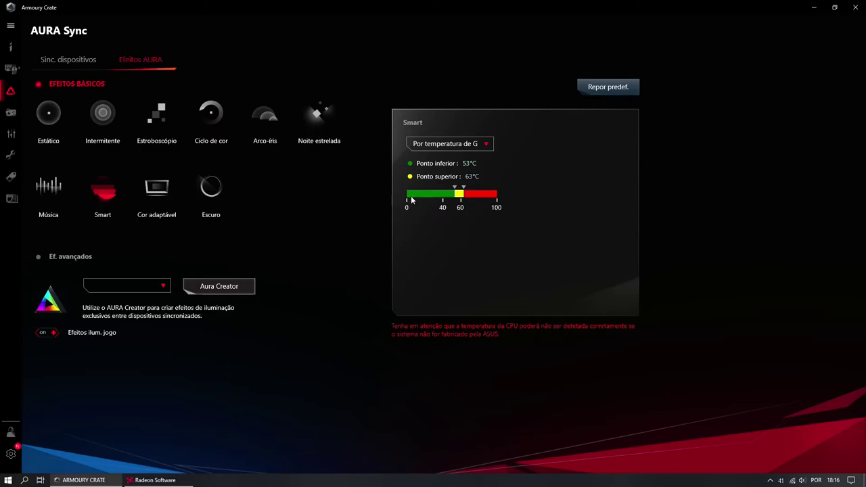
left_click(479, 144)
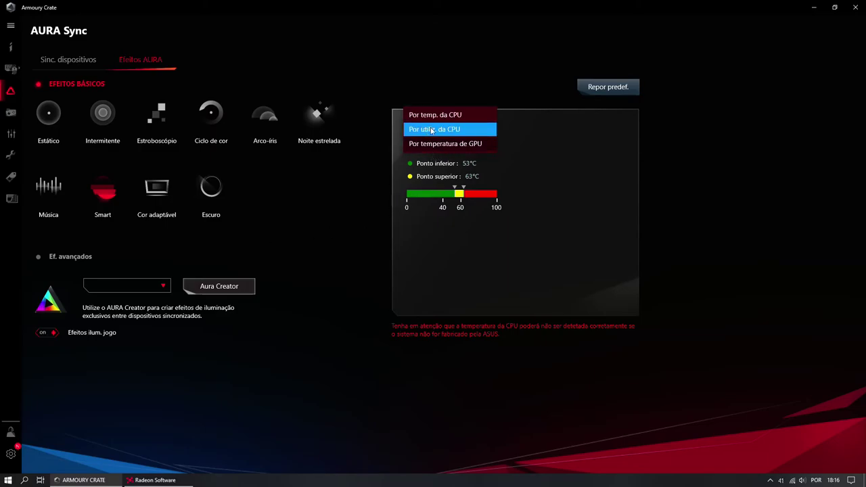
left_click(589, 145)
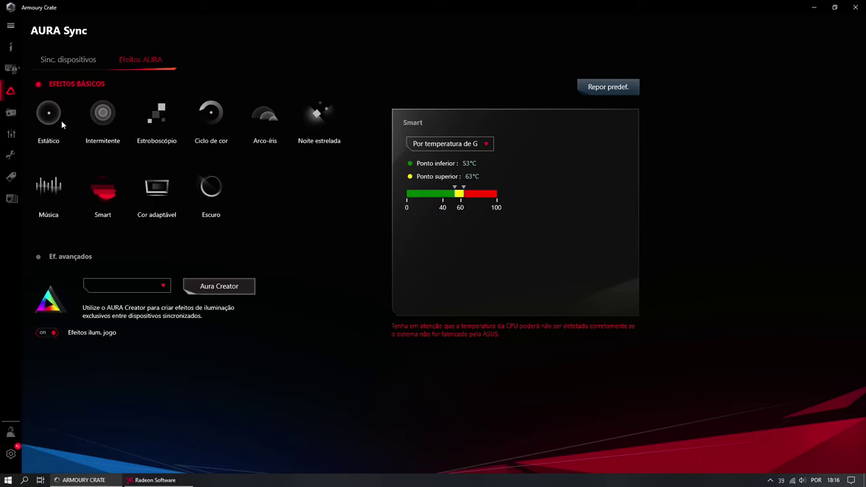
View the game library and open the Game scenario profile to examine its associated applications and device settings
left_click(12, 114)
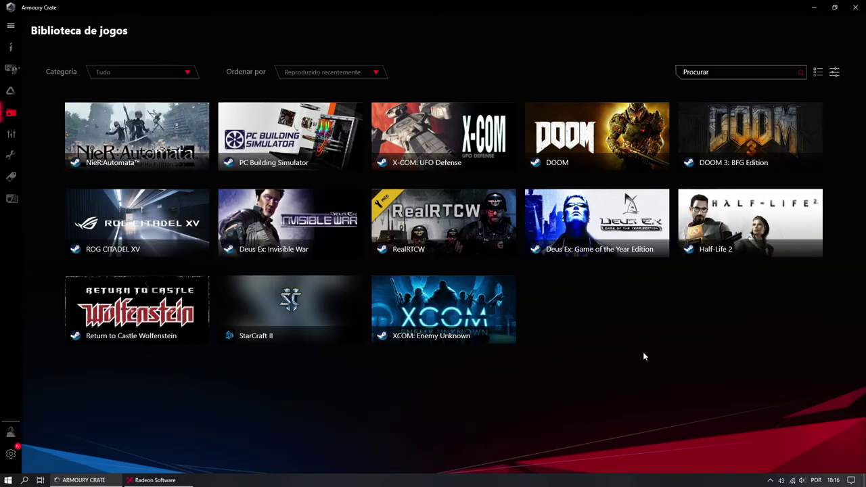
mouse_move(238, 335)
left_click(11, 134)
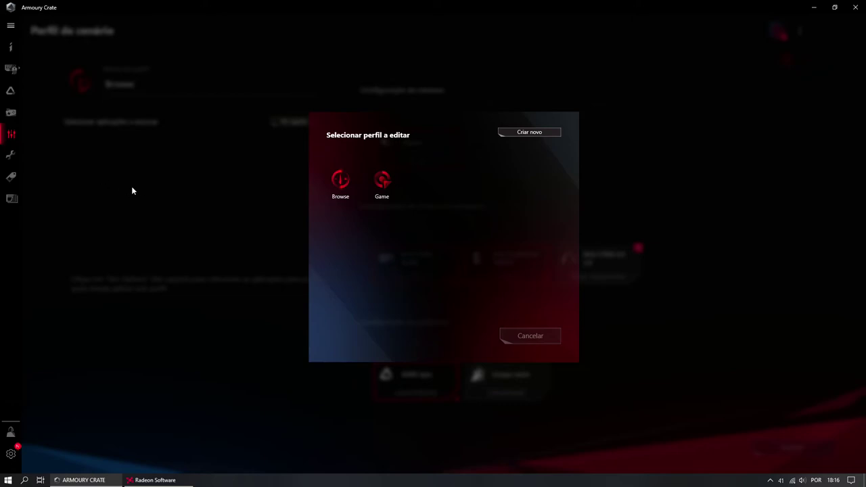
left_click(381, 180)
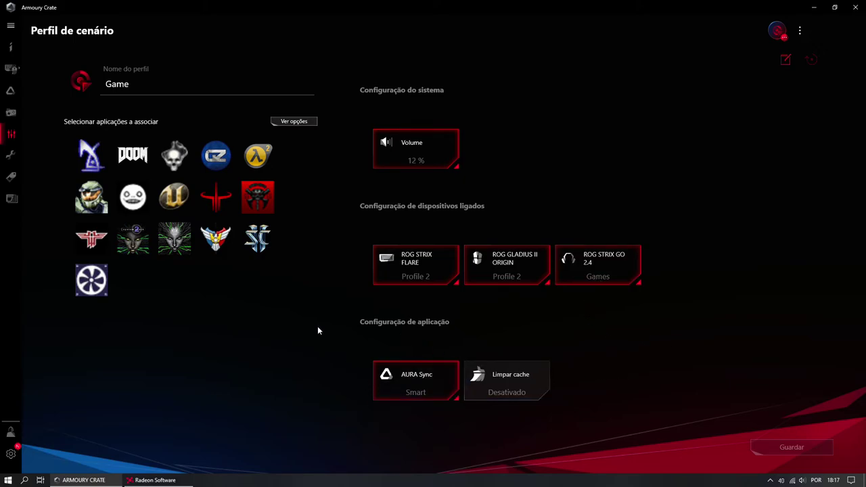
View the list of scenario profiles available for editing and cancel the selection
left_click(777, 31)
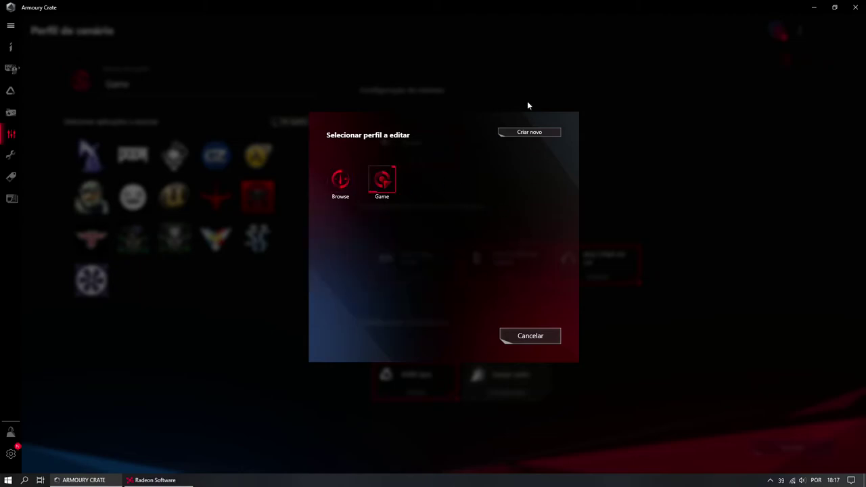
left_click(547, 334)
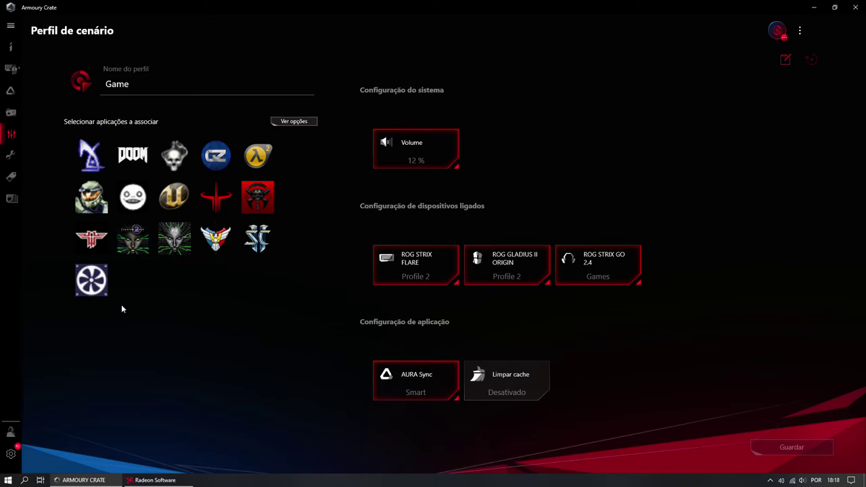
Examine the Ferramentas pages for drivers, utilities, BIOS files, and manuals and documents
left_click(8, 156)
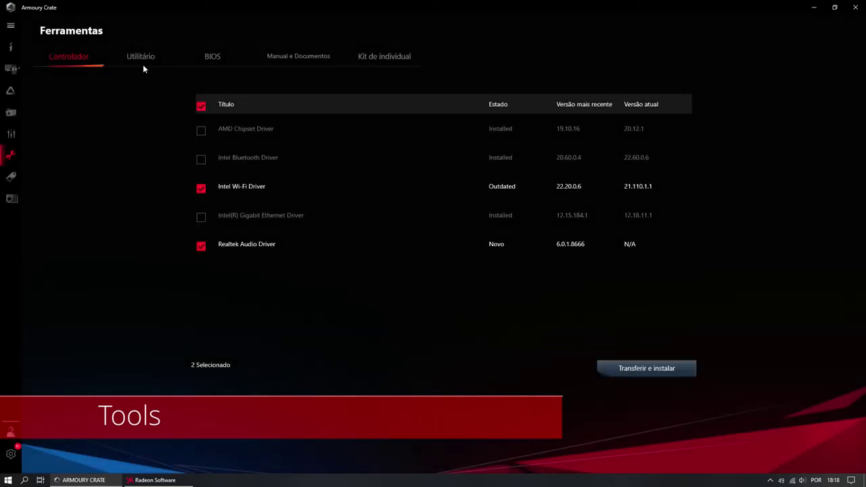
left_click(135, 59)
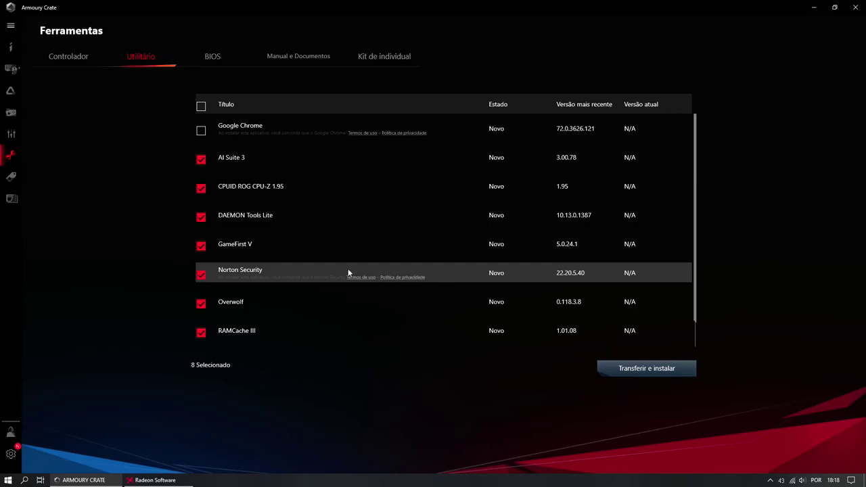
left_click(218, 58)
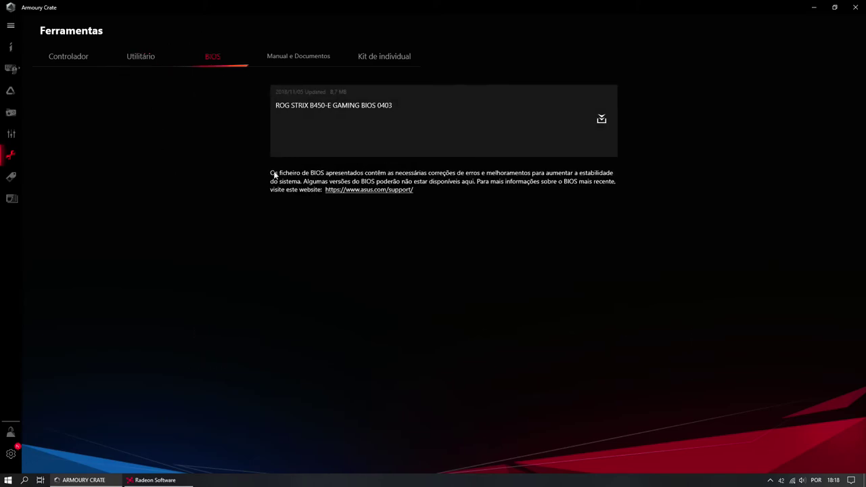
left_click(284, 58)
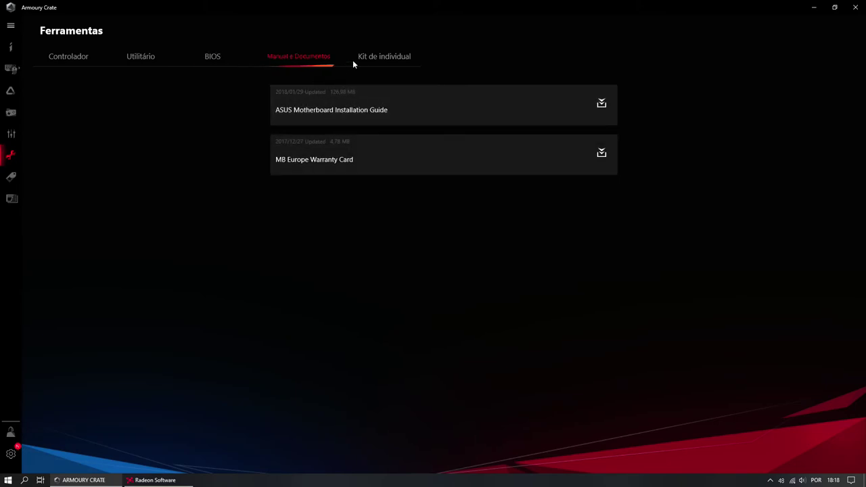
Browse the featured game promotions and game offer highlights, and view the Notícias page
left_click(11, 178)
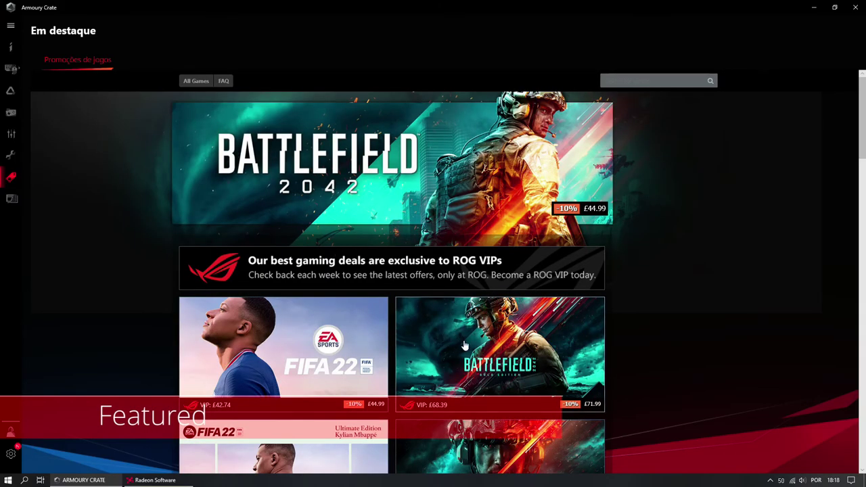
scroll(465, 346, "down", 7)
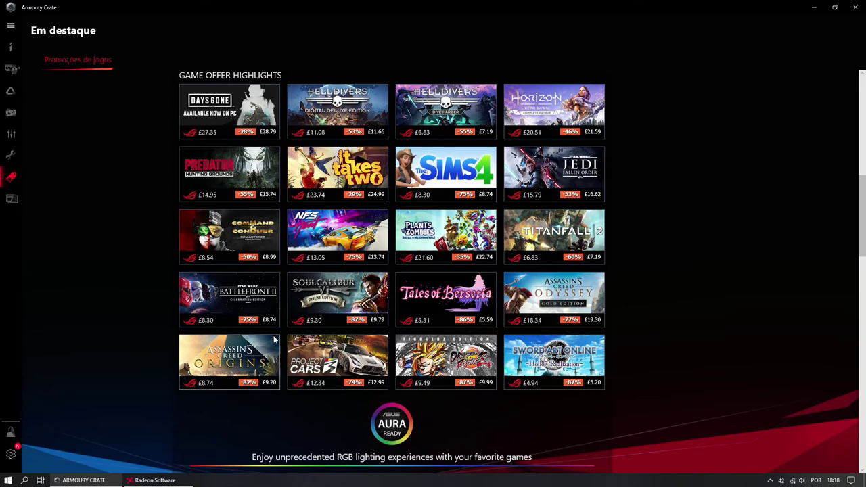
scroll(282, 334, "up", 5)
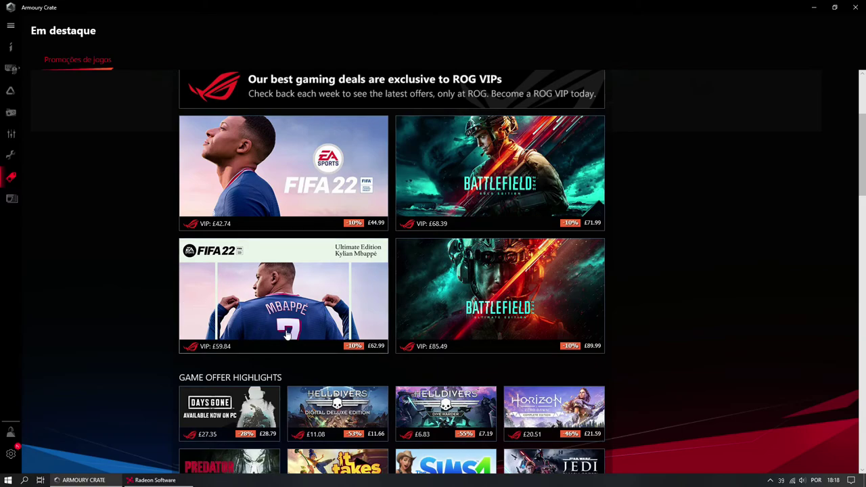
scroll(279, 335, "down", 1)
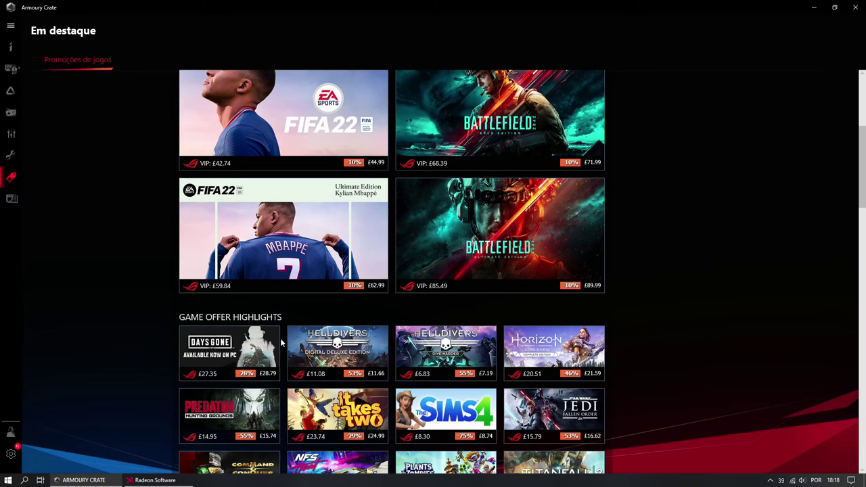
scroll(284, 338, "down", 2)
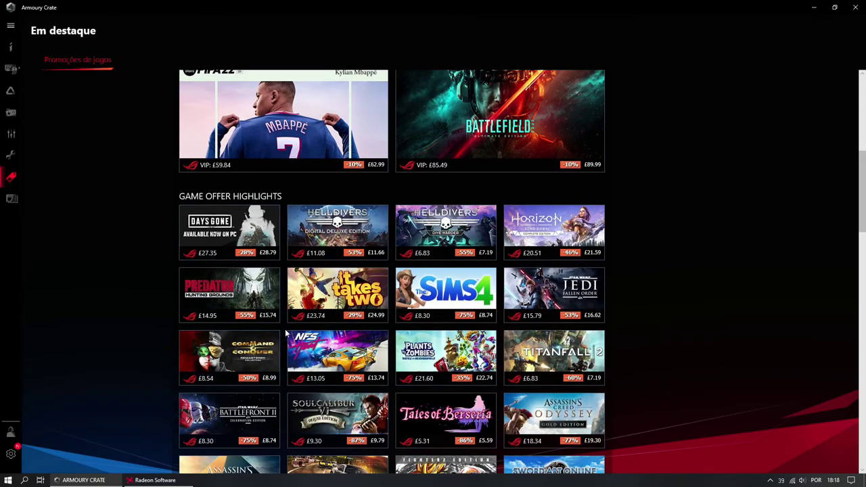
scroll(284, 338, "down", 1)
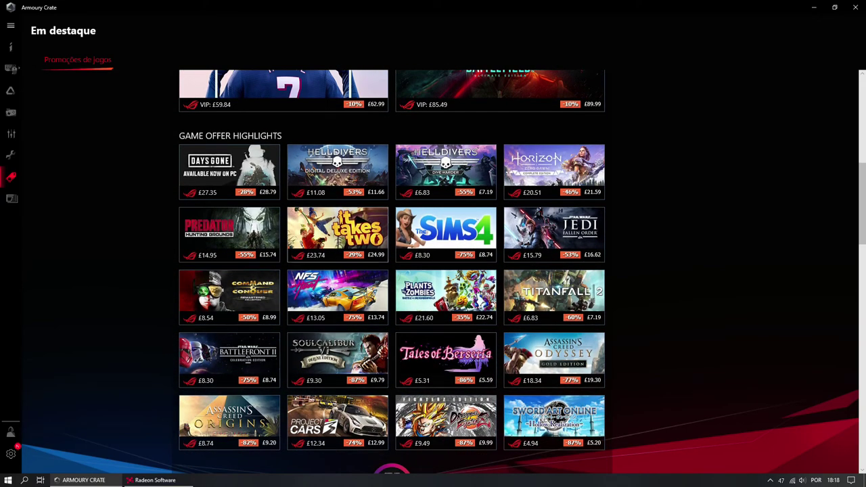
scroll(652, 328, "up", 6)
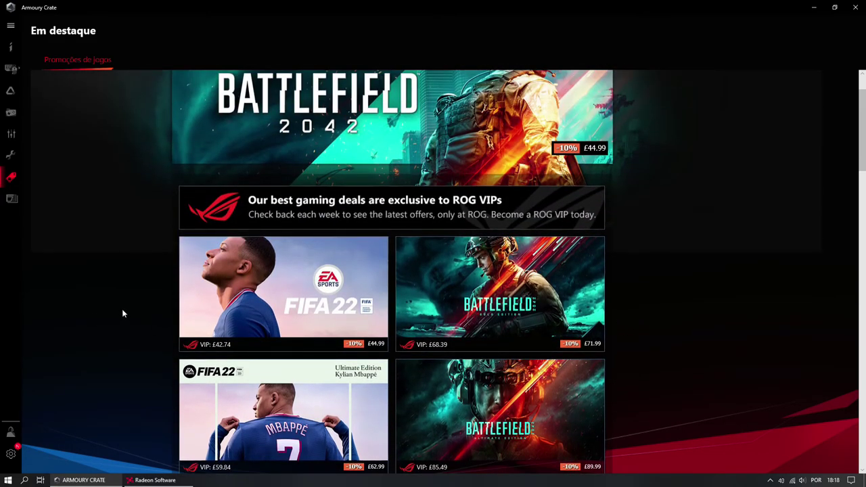
left_click(9, 200)
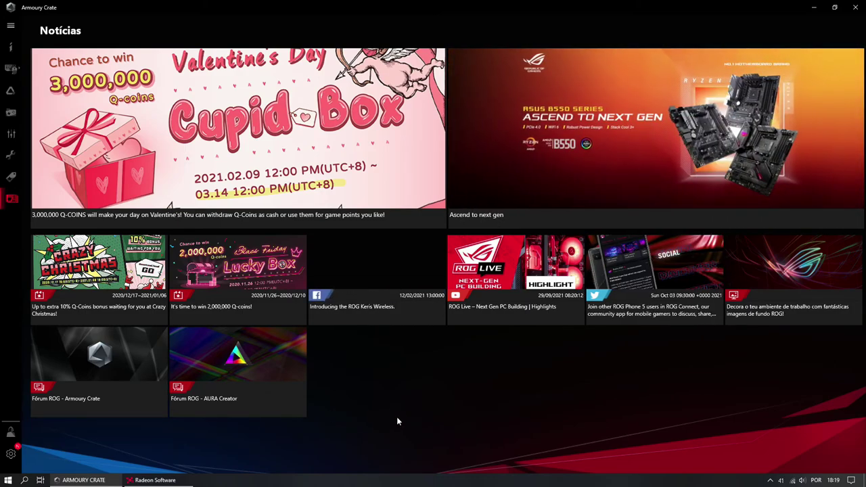
View the landing page options in the general settings, keeping AURA Sync selected
left_click(8, 455)
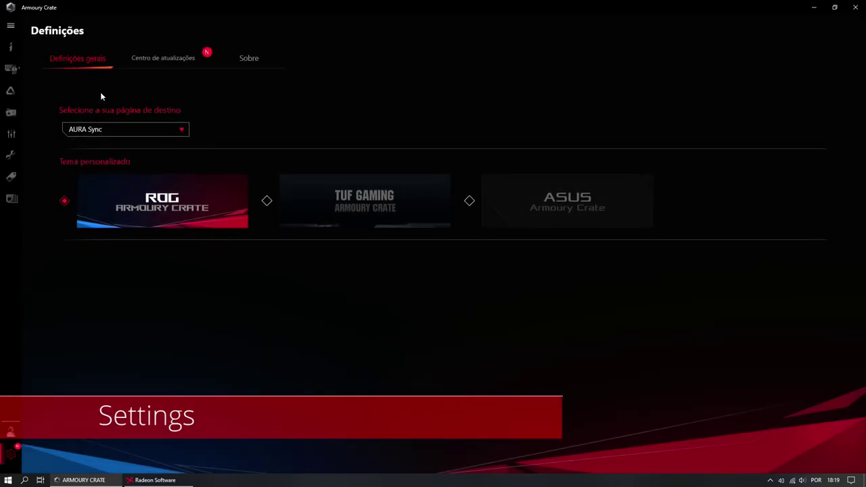
left_click(180, 129)
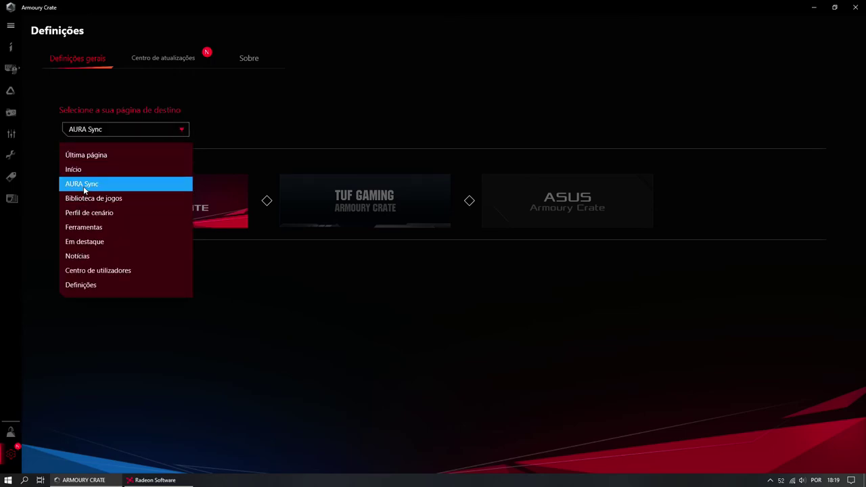
left_click(253, 130)
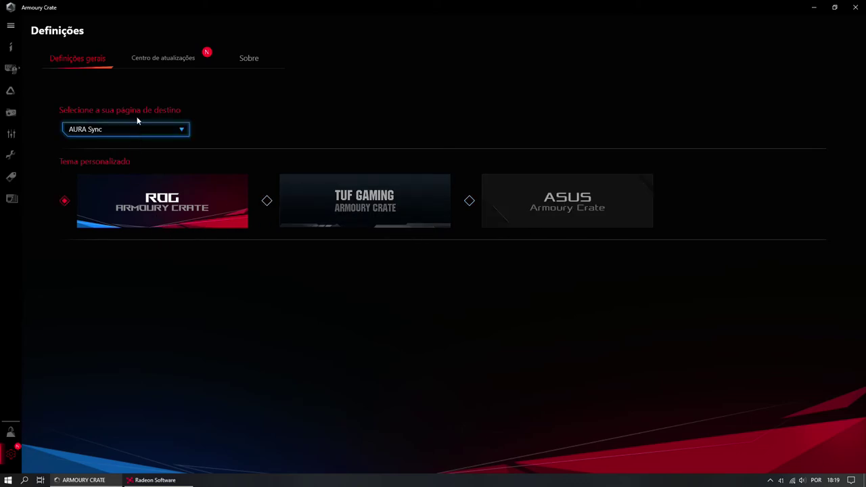
Examine the Centro de atualizações for core service updates and the device and component versions
left_click(153, 64)
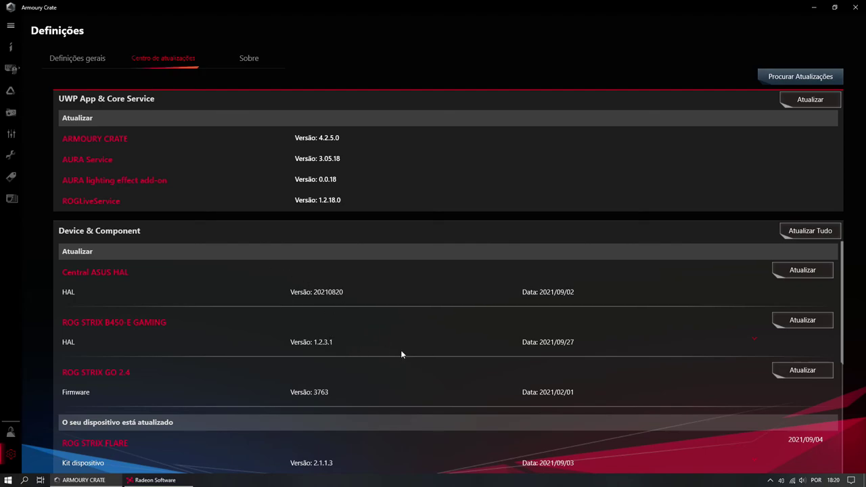
scroll(399, 350, "down", 5)
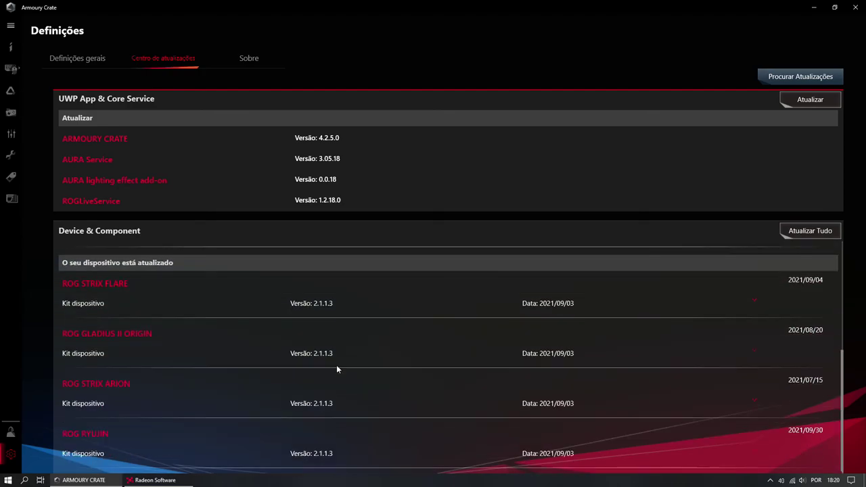
scroll(364, 382, "up", 3)
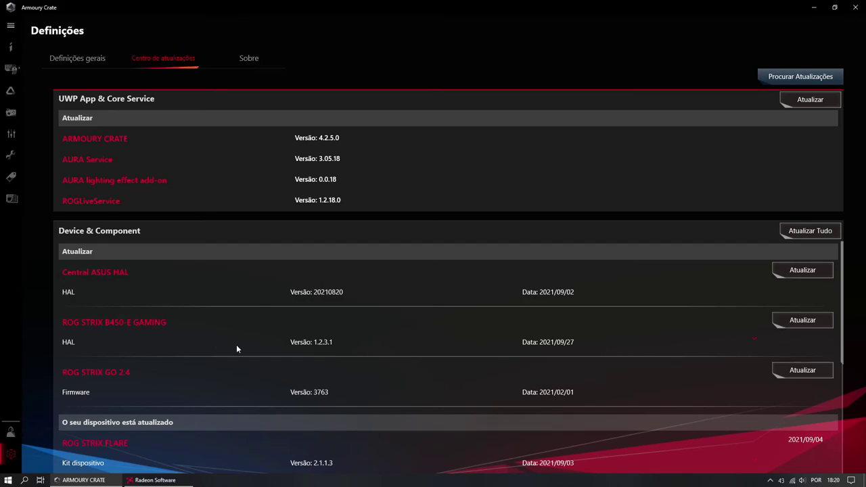
View the application information under Sobre and review the service and HAL version diagnostic results
left_click(252, 62)
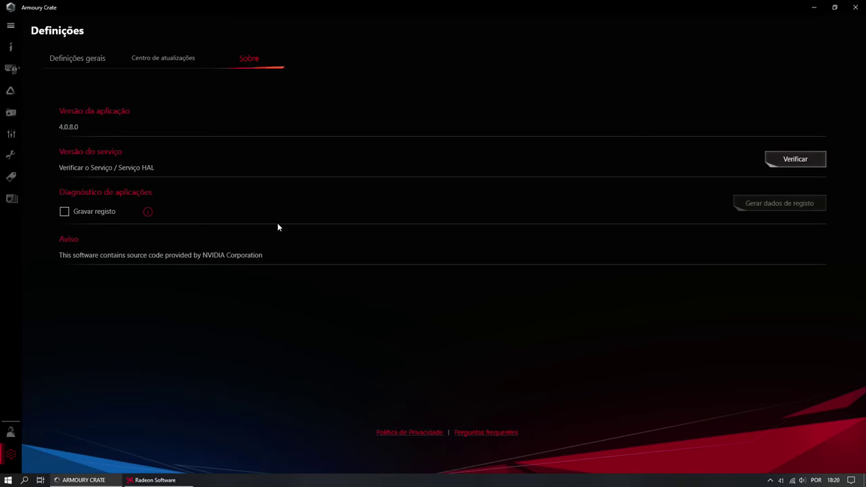
left_click(786, 163)
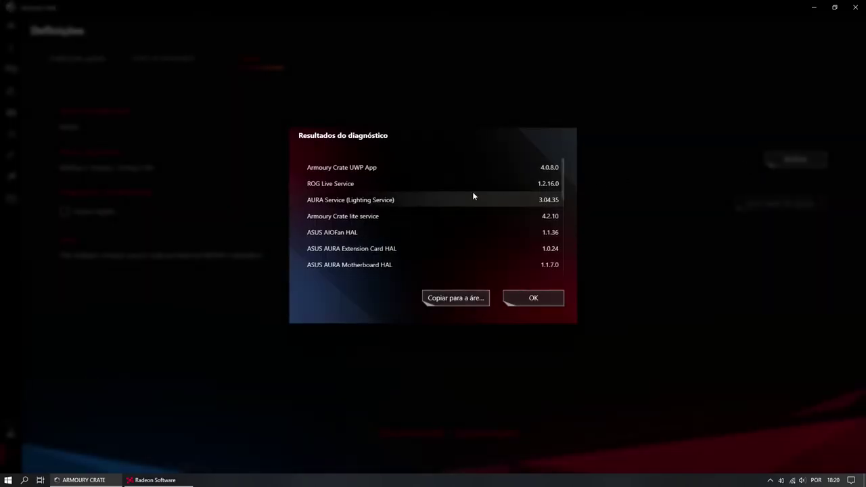
scroll(440, 227, "down", 1)
scroll(440, 230, "down", 2)
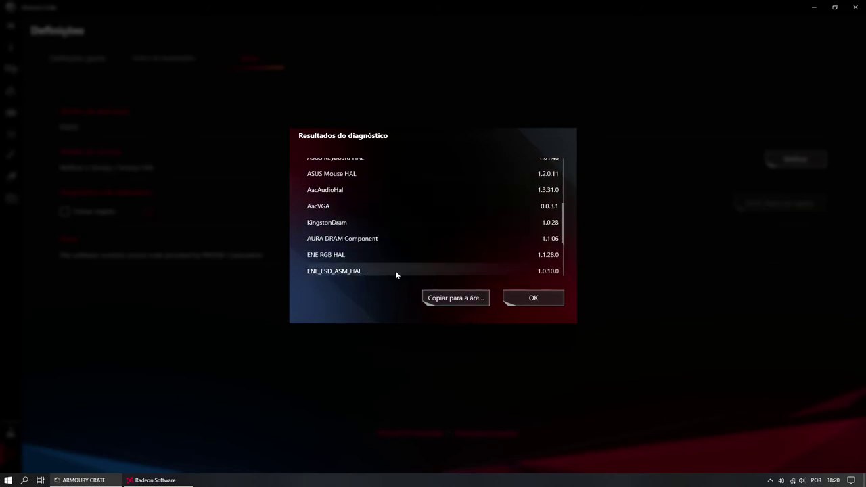
scroll(368, 264, "up", 1)
scroll(378, 272, "up", 3)
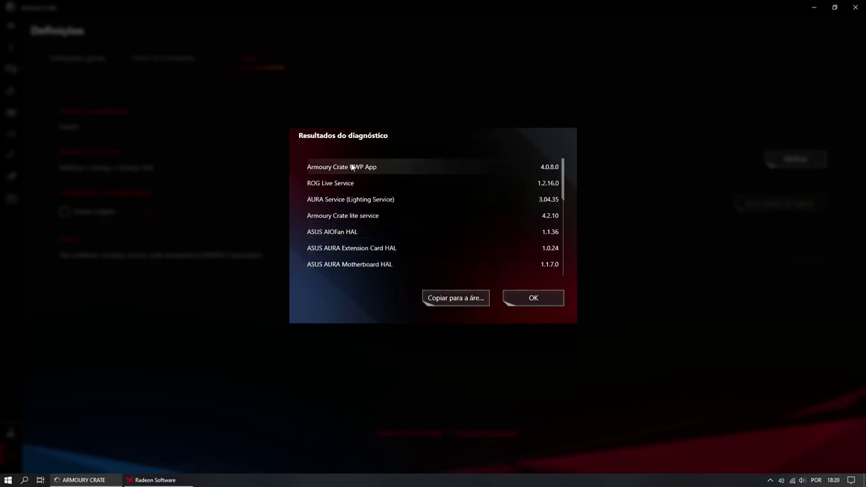
left_click(528, 301)
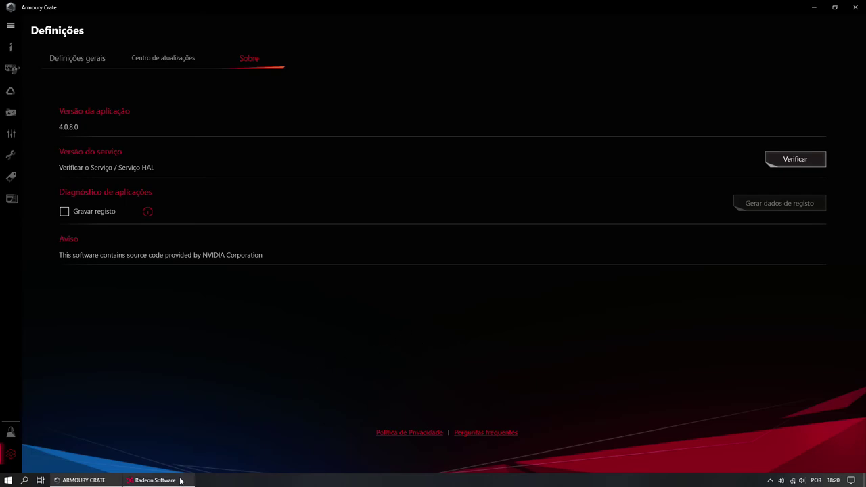
mouse_move(181, 480)
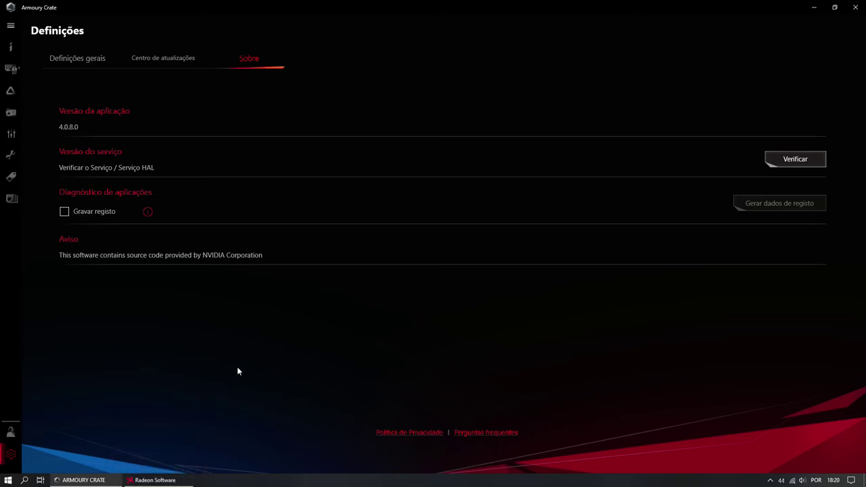
View the Início dashboard and reopen the Game scenario profile
left_click(11, 49)
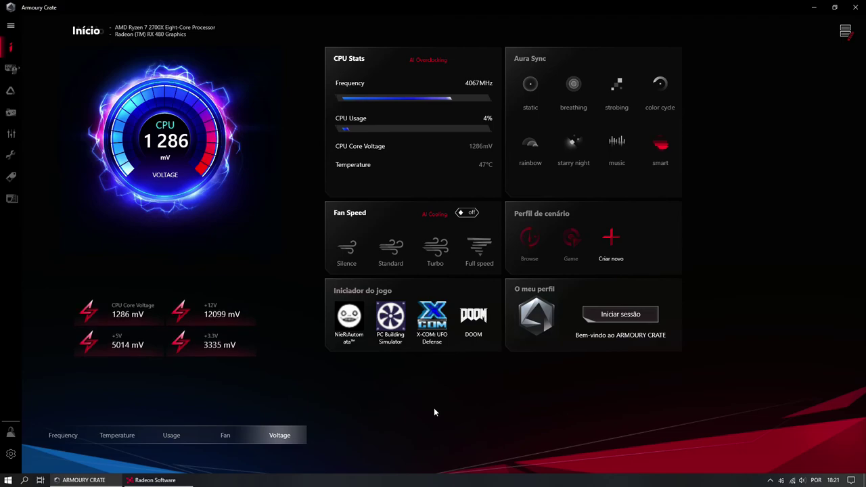
left_click(12, 134)
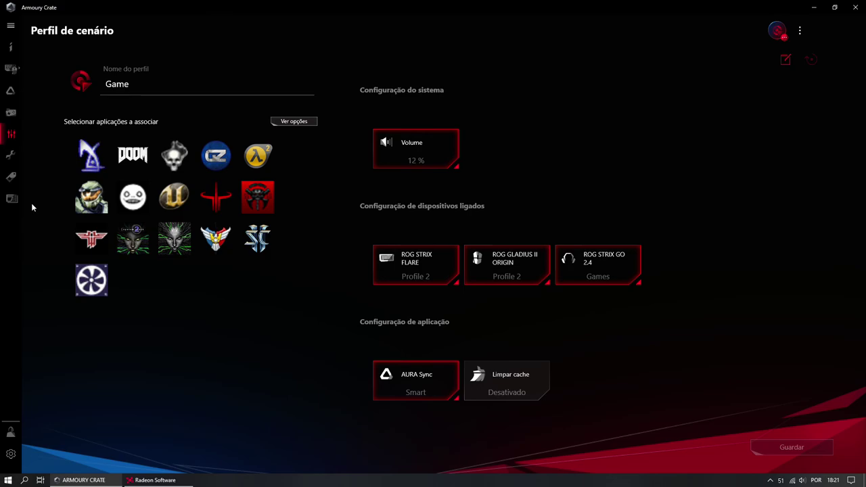
Return to the Início dashboard and choose the rainbow effect for Aura Sync
left_click(10, 49)
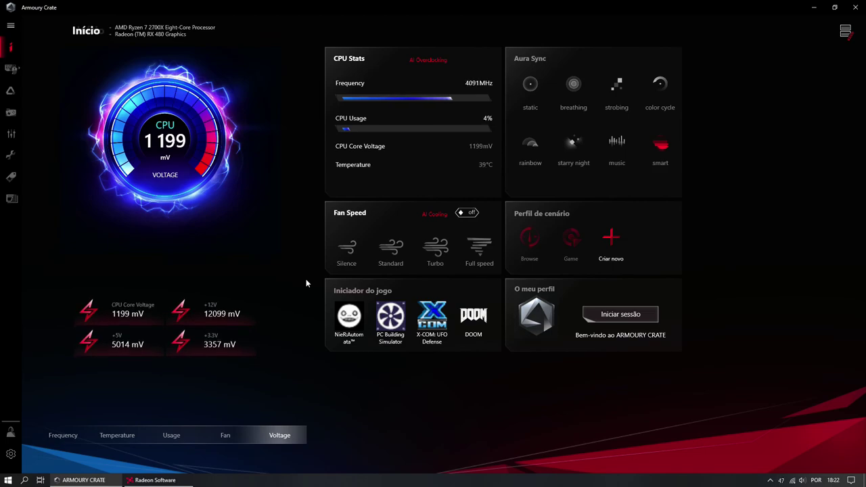
left_click(531, 145)
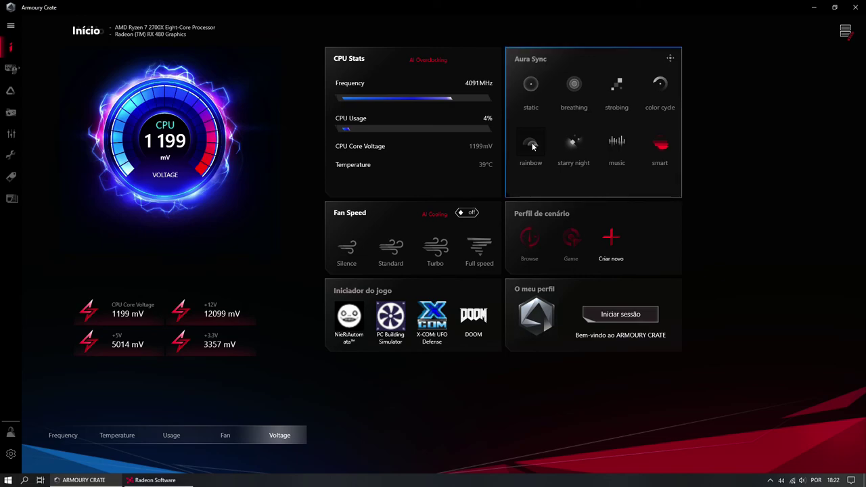